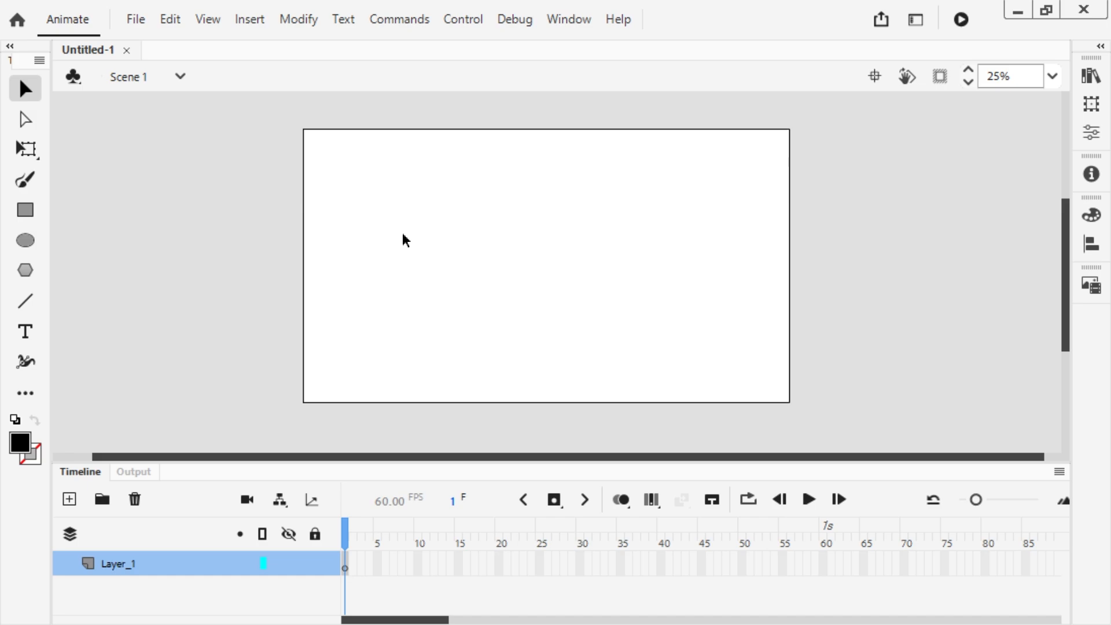
Step: Draw a black circle without an outline on the left half of the stage
{"action": "key", "text": "o"}
{"action": "left_click_drag", "start_coordinate": [387, 189], "coordinate": [568, 368]}
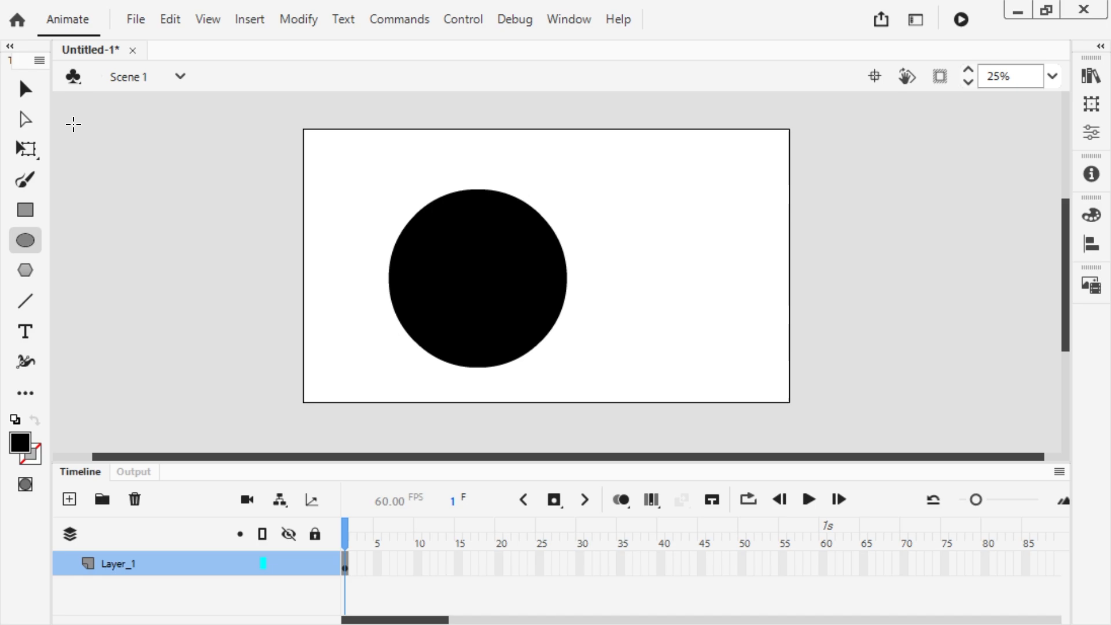
{"action": "left_click", "coordinate": [25, 89]}
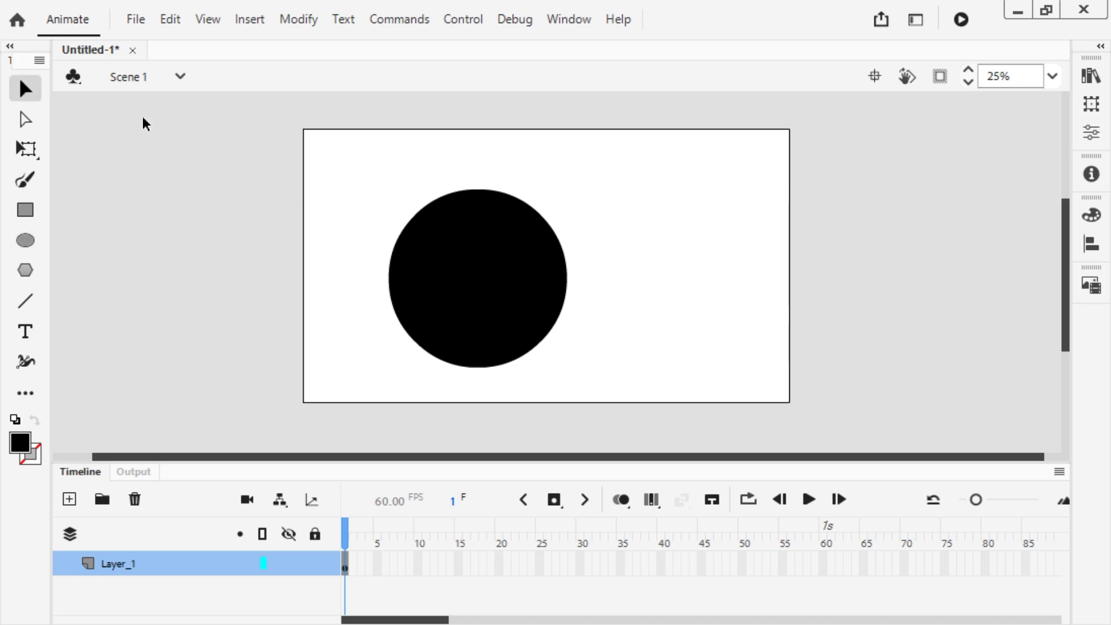
Step: Convert the black circle to a Graphic symbol named Circle
{"action": "left_click", "coordinate": [538, 330]}
{"action": "key", "text": "F8"}
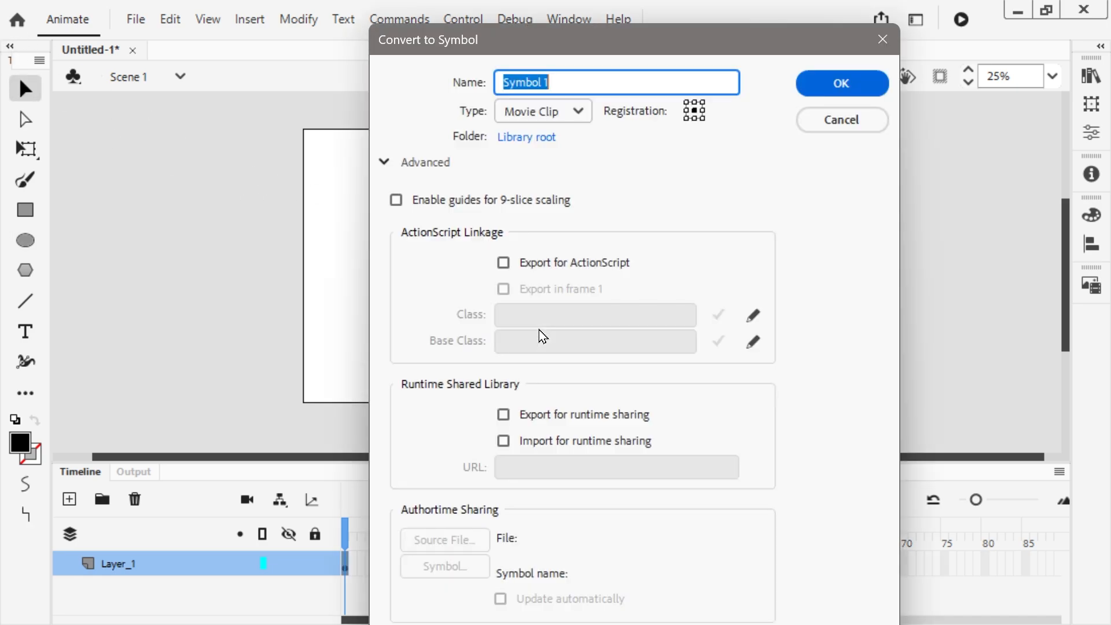
{"action": "left_click", "coordinate": [543, 110]}
{"action": "left_click", "coordinate": [535, 188]}
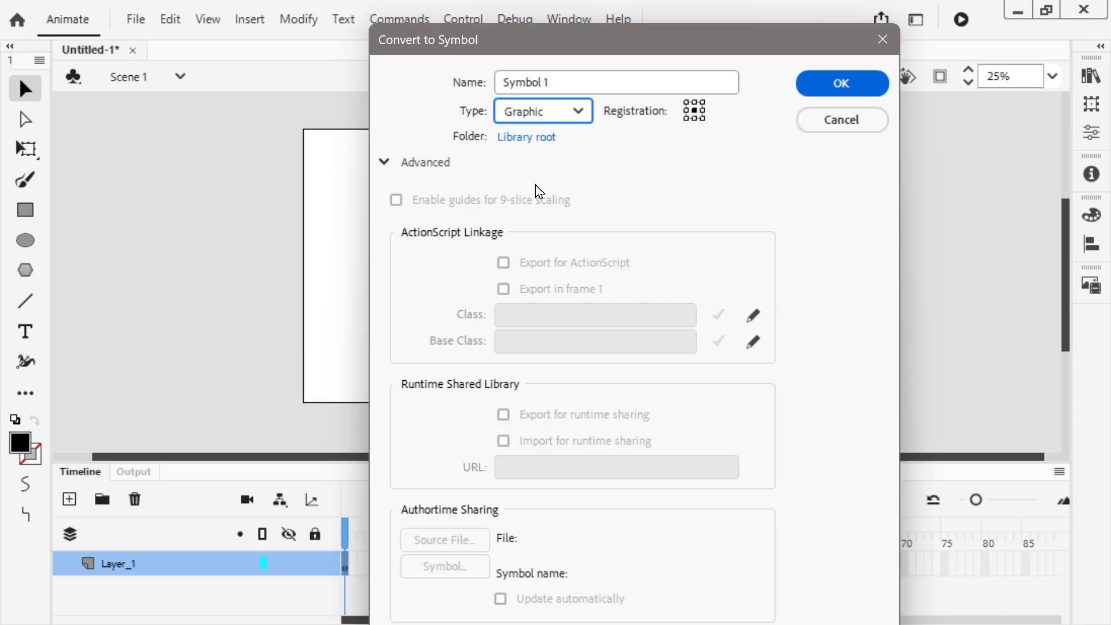
{"action": "double_click", "coordinate": [535, 80]}
{"action": "type", "text": "Circle"}
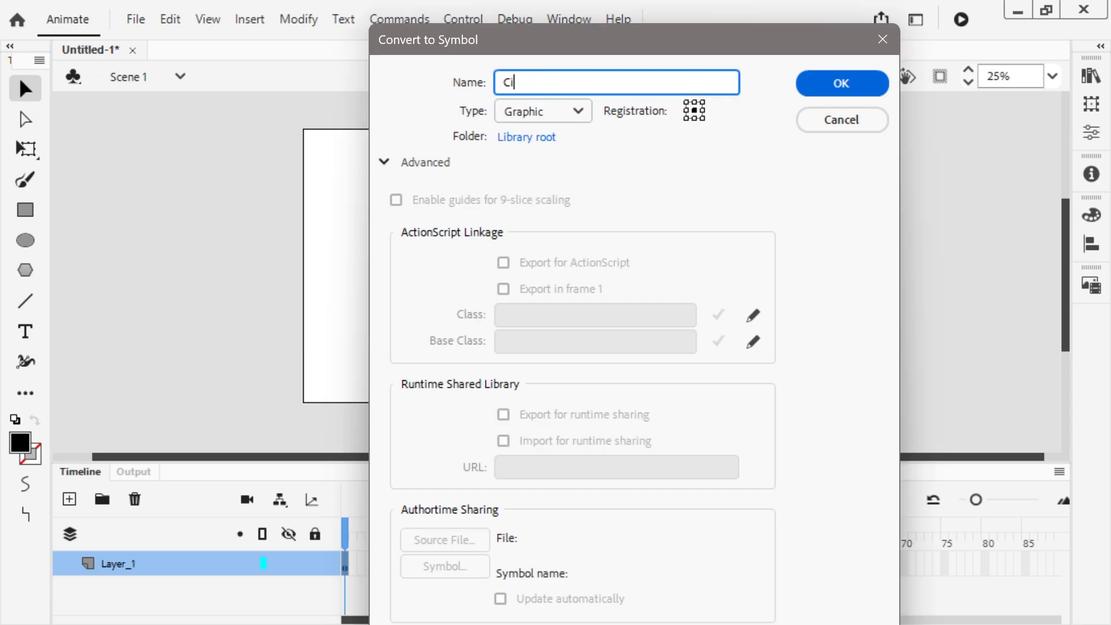
{"action": "left_click", "coordinate": [856, 77]}
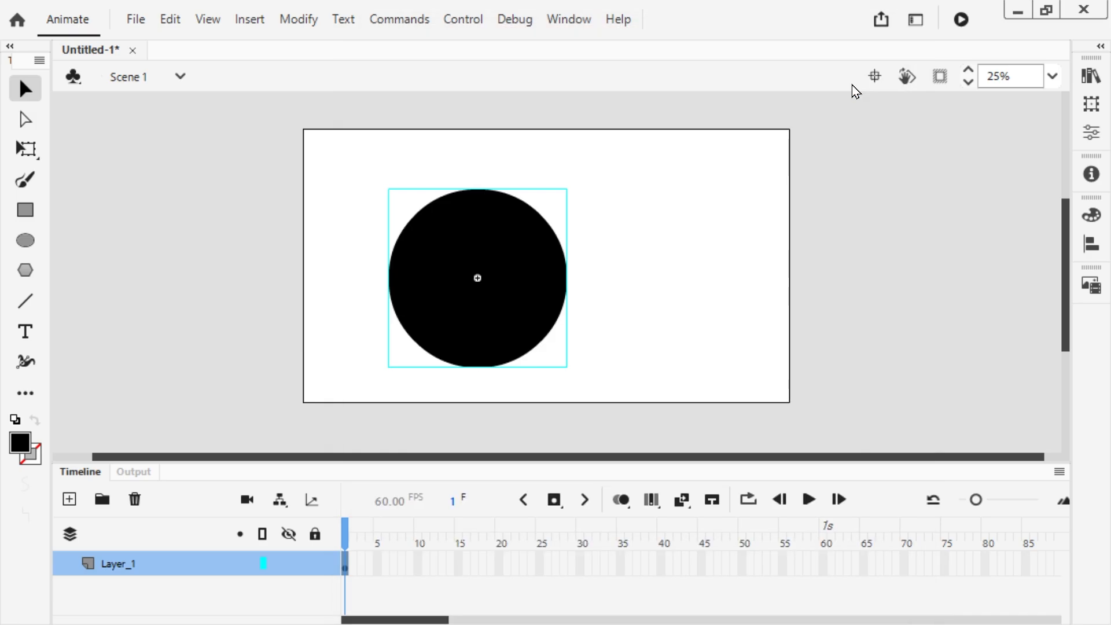
Step: Inside the Circle symbol, add a keyframe at frame 51 with the circle moved to the stage's right side and shape-tween between the keyframes
{"action": "double_click", "coordinate": [431, 262]}
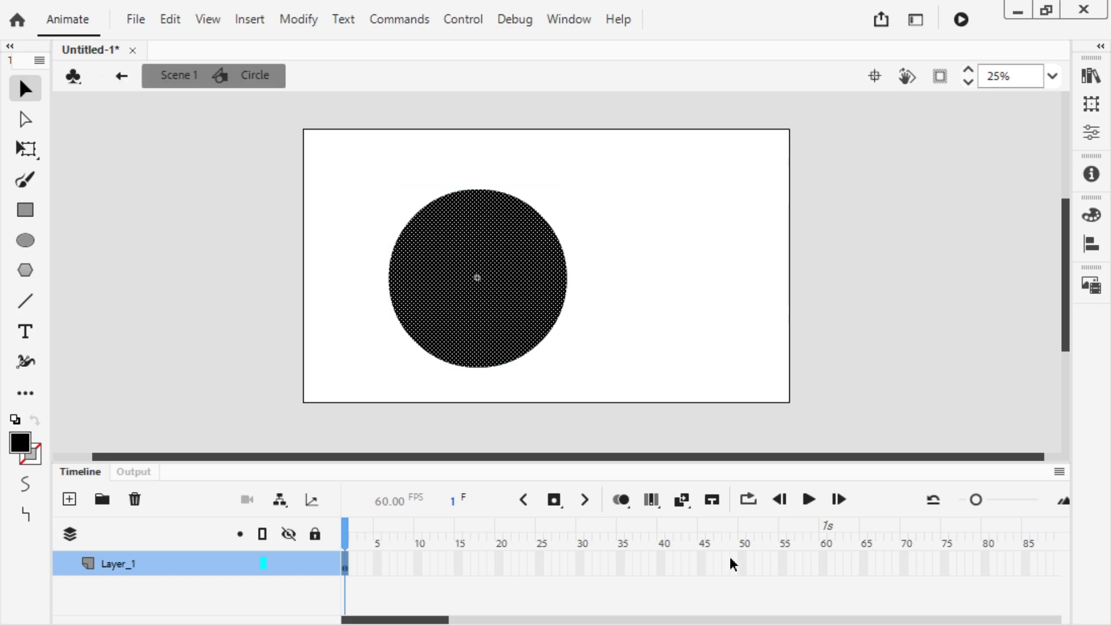
{"action": "left_click", "coordinate": [748, 559]}
{"action": "right_click", "coordinate": [748, 559]}
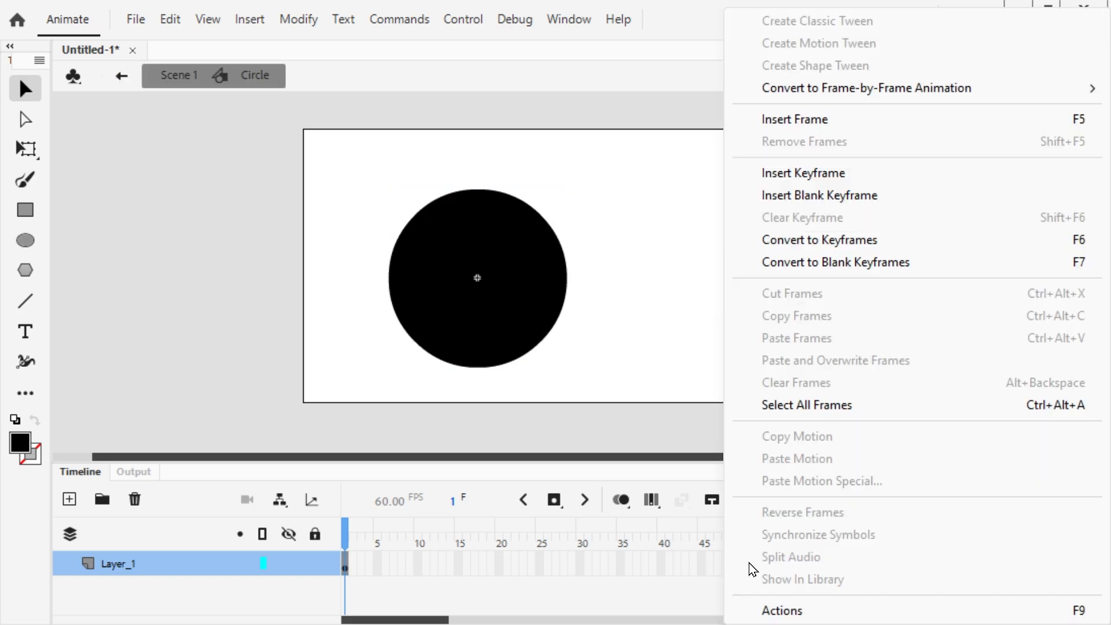
{"action": "left_click", "coordinate": [829, 173]}
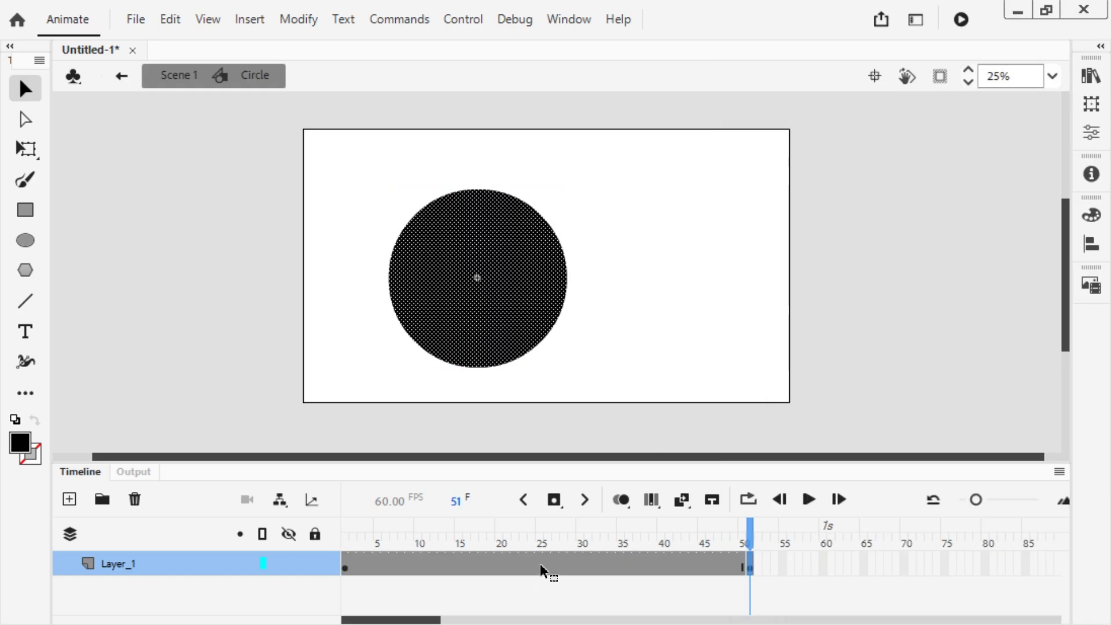
{"action": "left_click_drag", "start_coordinate": [470, 266], "coordinate": [680, 255]}
{"action": "right_click", "coordinate": [470, 565]}
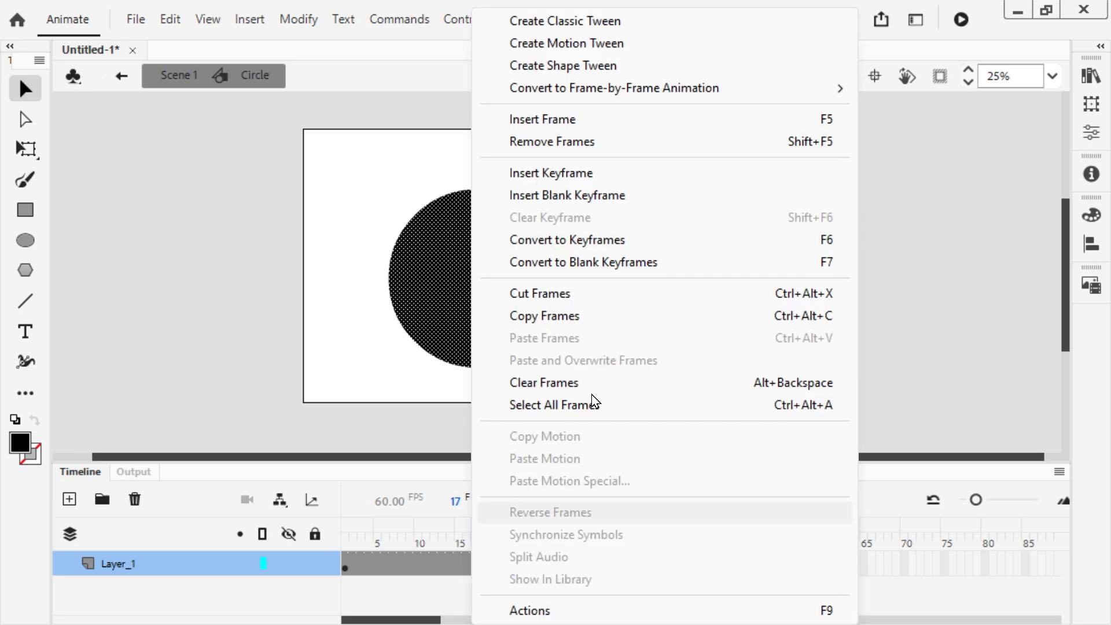
{"action": "left_click", "coordinate": [570, 68]}
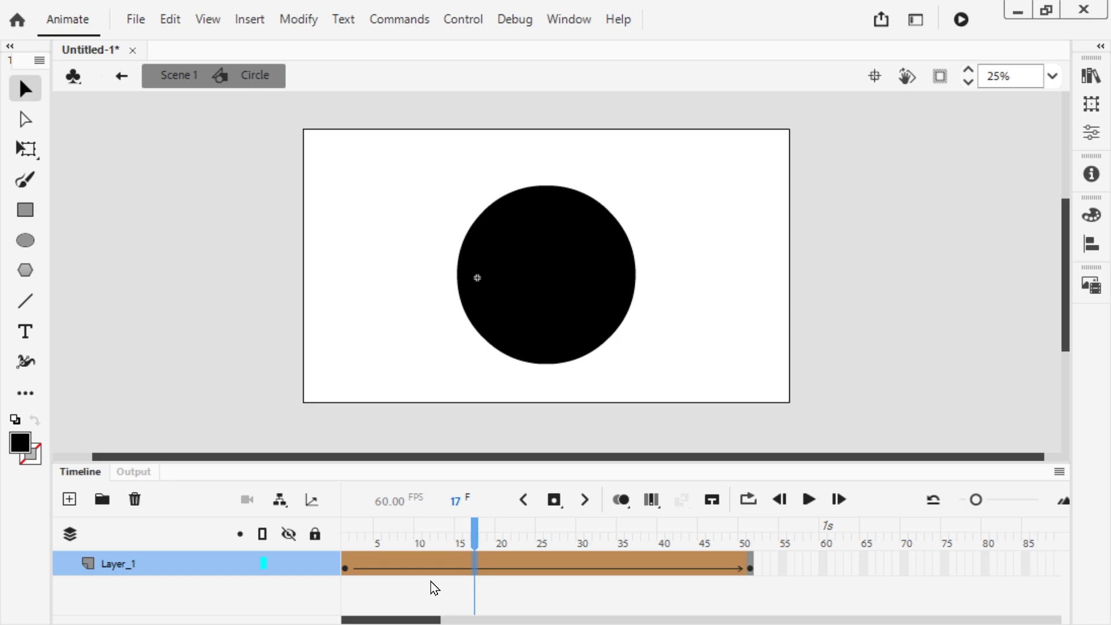
Step: Play the Circle symbol's tween from frame 1 and rewind to the first frame
{"action": "left_click_drag", "start_coordinate": [426, 544], "coordinate": [345, 544]}
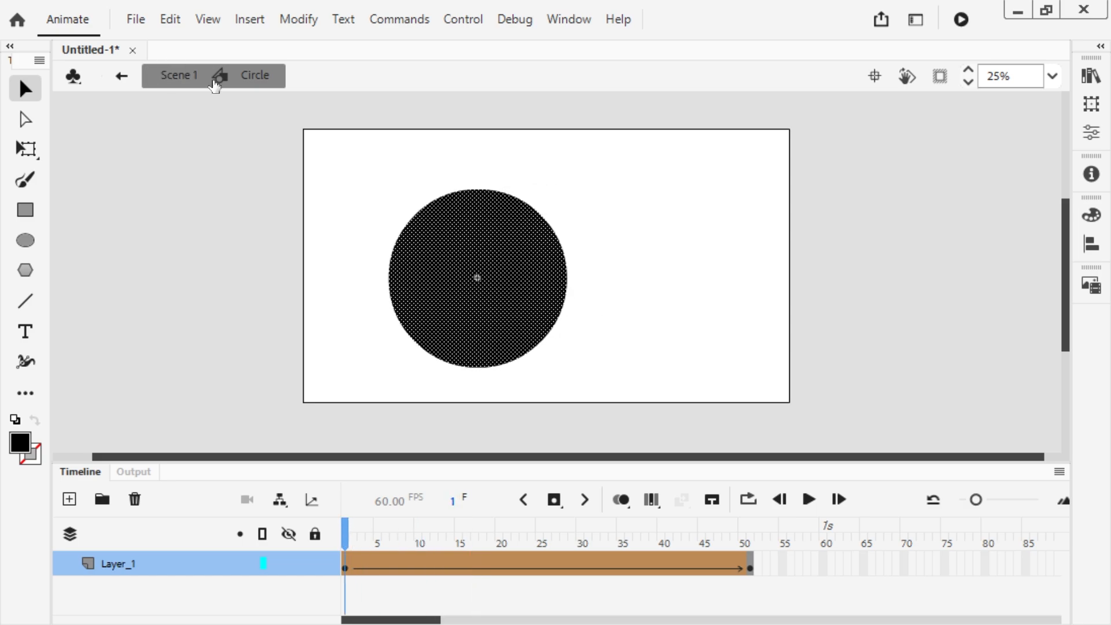
{"action": "key", "text": "Return"}
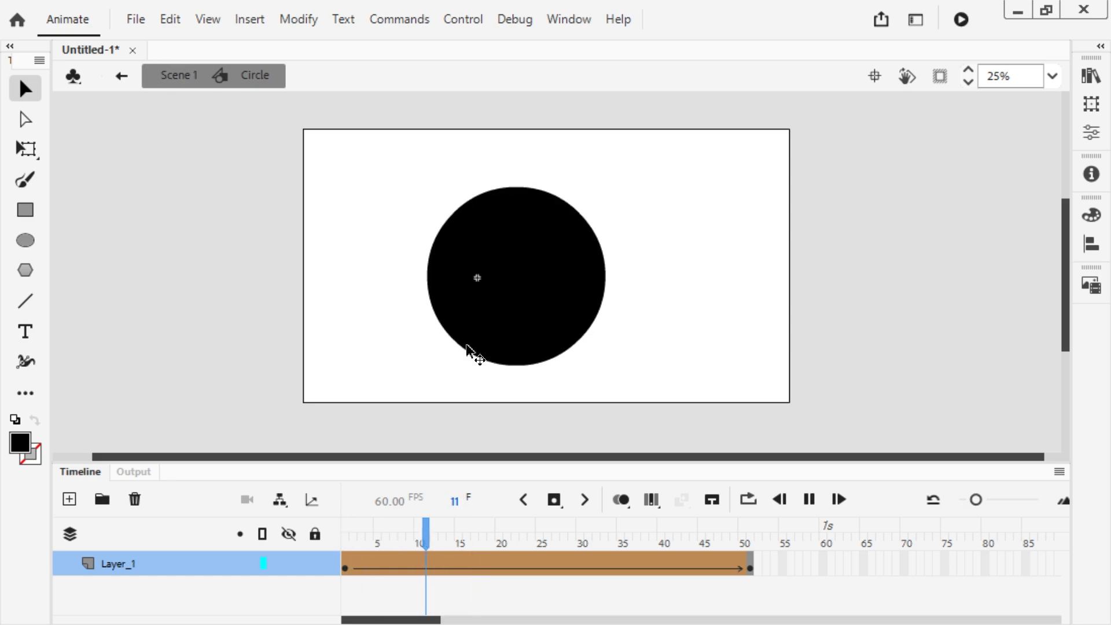
{"action": "left_click_drag", "start_coordinate": [460, 528], "coordinate": [346, 524]}
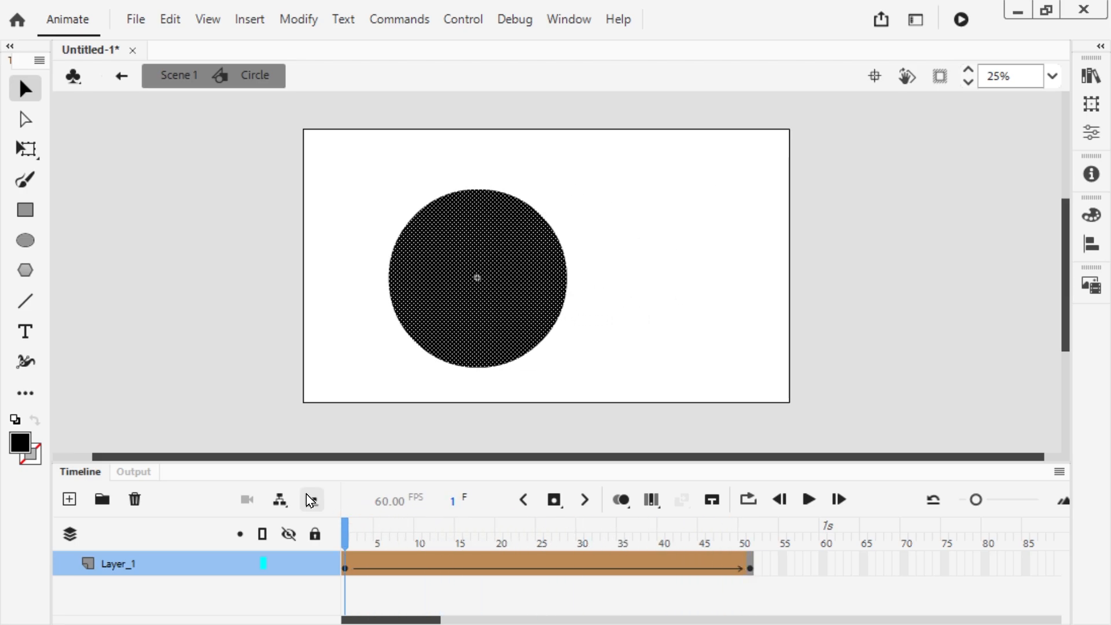
Step: Return to Scene 1 and insert a keyframe at frame 60 on Layer_1
{"action": "left_click", "coordinate": [184, 77]}
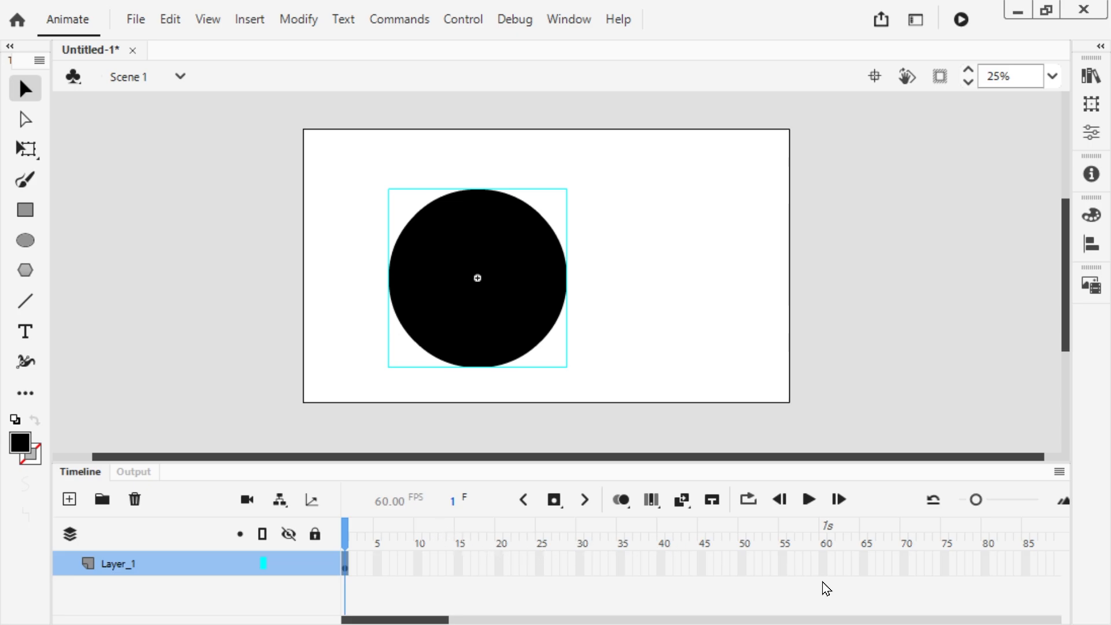
{"action": "left_click", "coordinate": [818, 565]}
{"action": "right_click", "coordinate": [818, 565]}
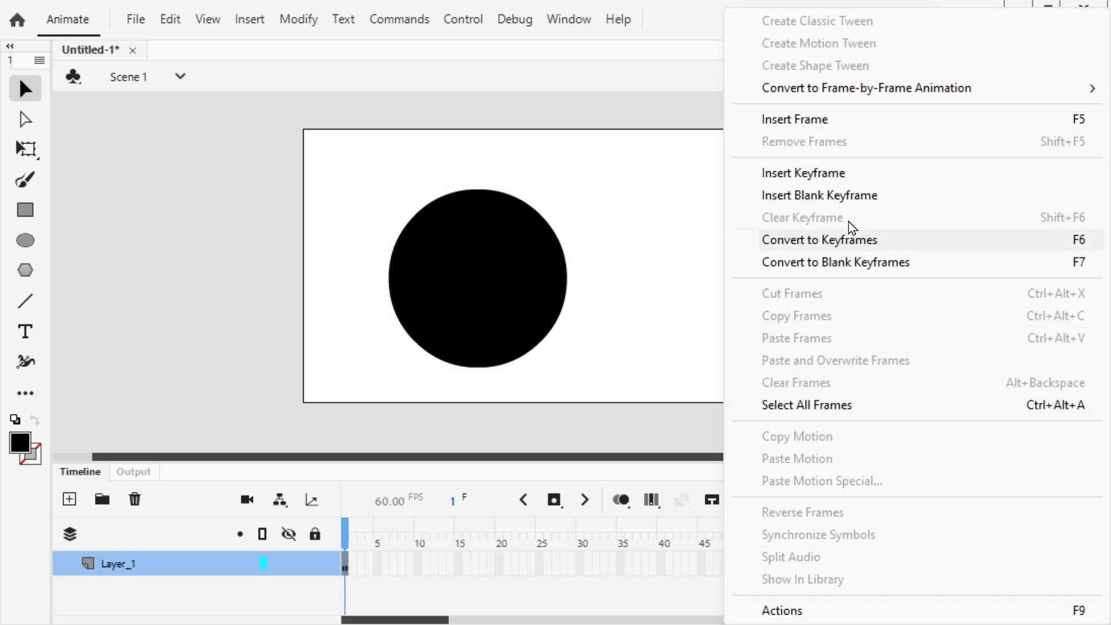
{"action": "left_click", "coordinate": [841, 174]}
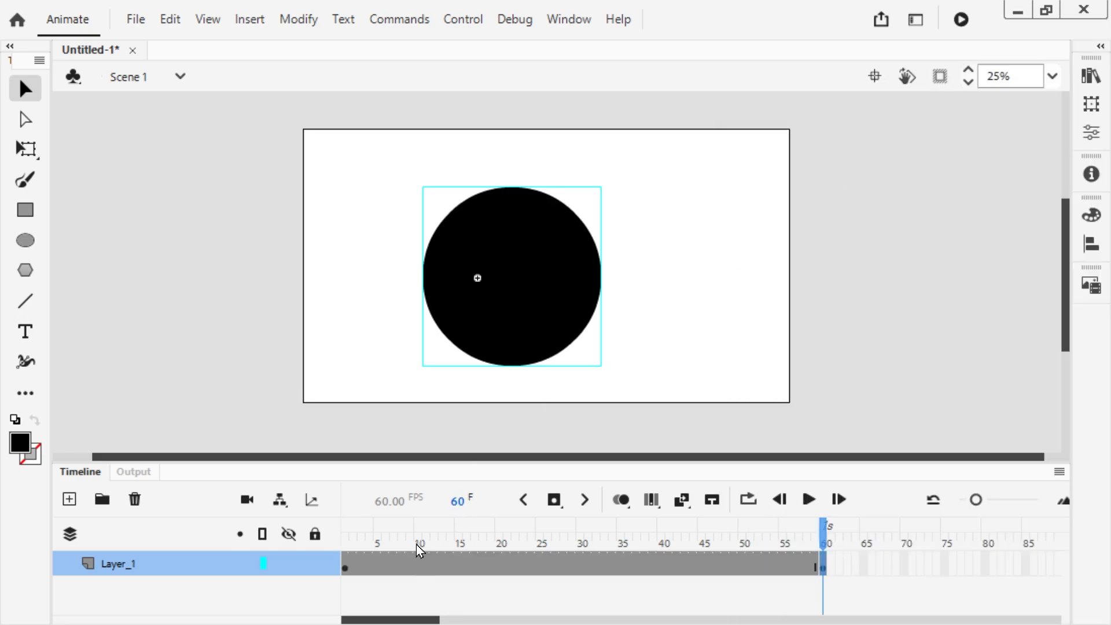
Step: Play and scrub the Scene 1 timeline to review the graphic's motion, and reopen the Circle symbol to check its frames
{"action": "left_click_drag", "start_coordinate": [416, 544], "coordinate": [346, 543]}
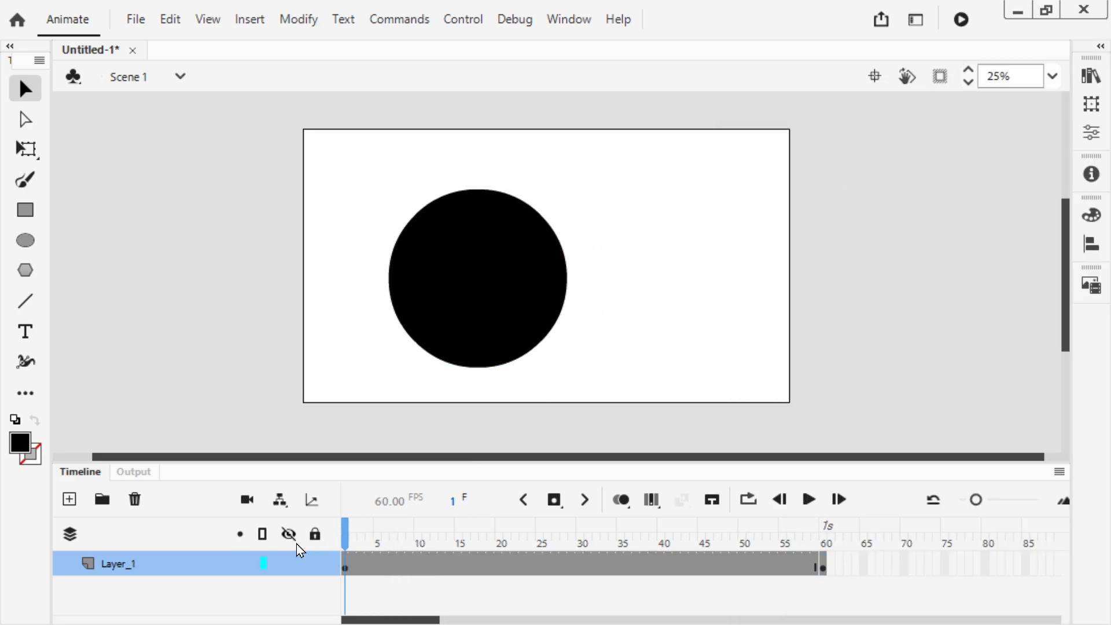
{"action": "key", "text": "Return"}
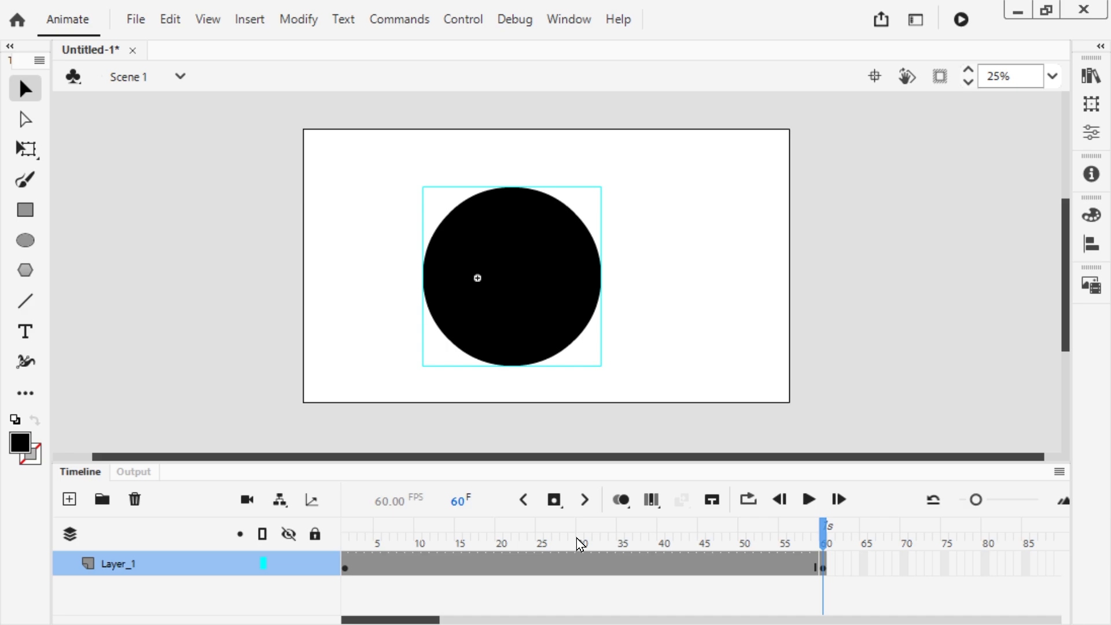
{"action": "left_click_drag", "start_coordinate": [577, 537], "coordinate": [376, 557]}
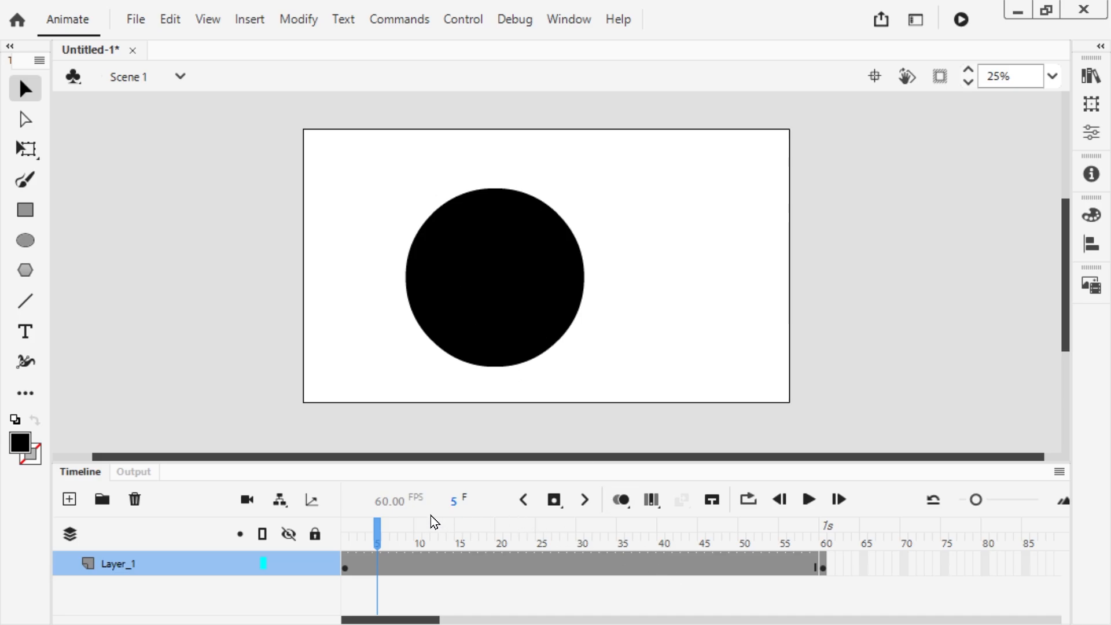
{"action": "left_click_drag", "start_coordinate": [422, 527], "coordinate": [333, 525]}
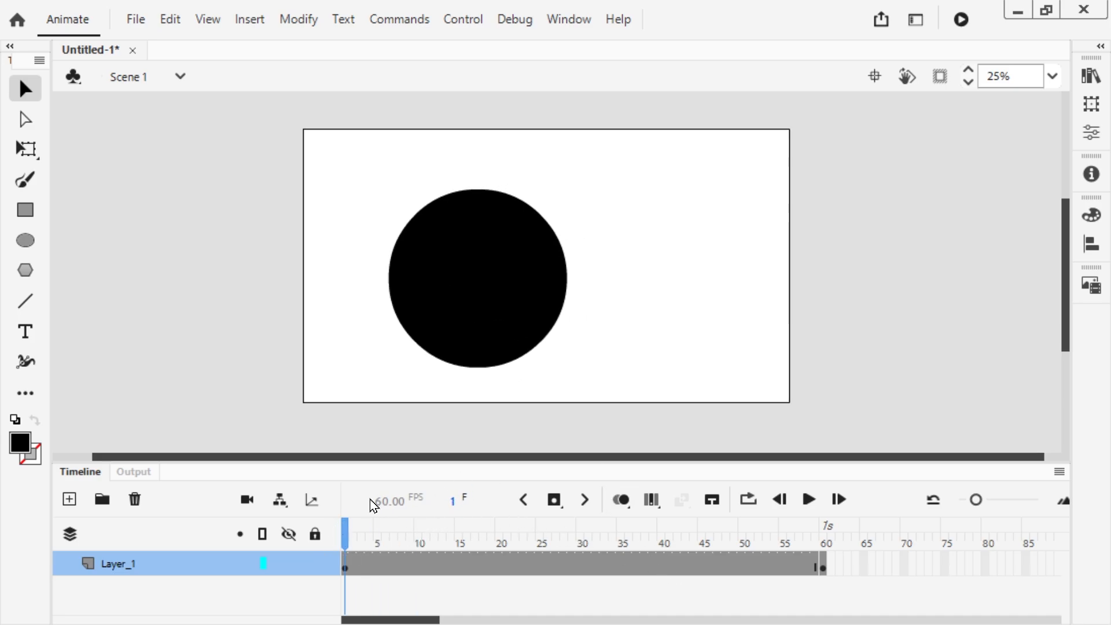
{"action": "double_click", "coordinate": [485, 281]}
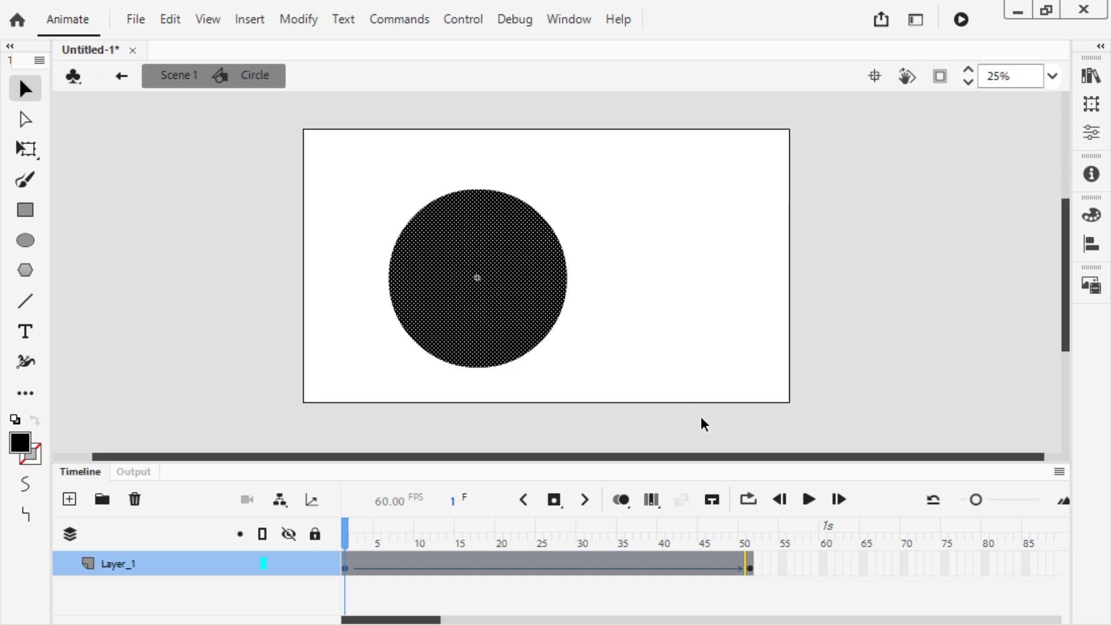
Step: Undo the Scene 1 keyframe, the nested circle animation and the Graphic symbol conversion, and deselect the circle
{"action": "key", "text": "ctrl+z"}
{"action": "key", "text": "ctrl+z"}
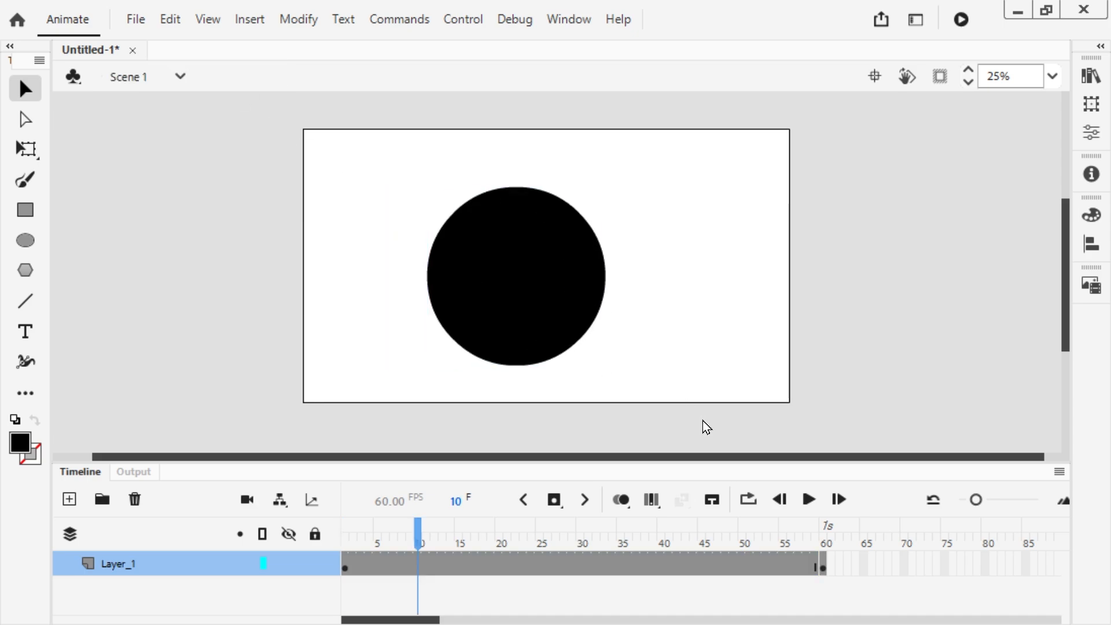
{"action": "key", "text": "ctrl+z"}
{"action": "key", "text": "ctrl+z"}
{"action": "key", "text": "ctrl+z"}
{"action": "key", "text": "ctrl+z"}
{"action": "key", "text": "ctrl+z"}
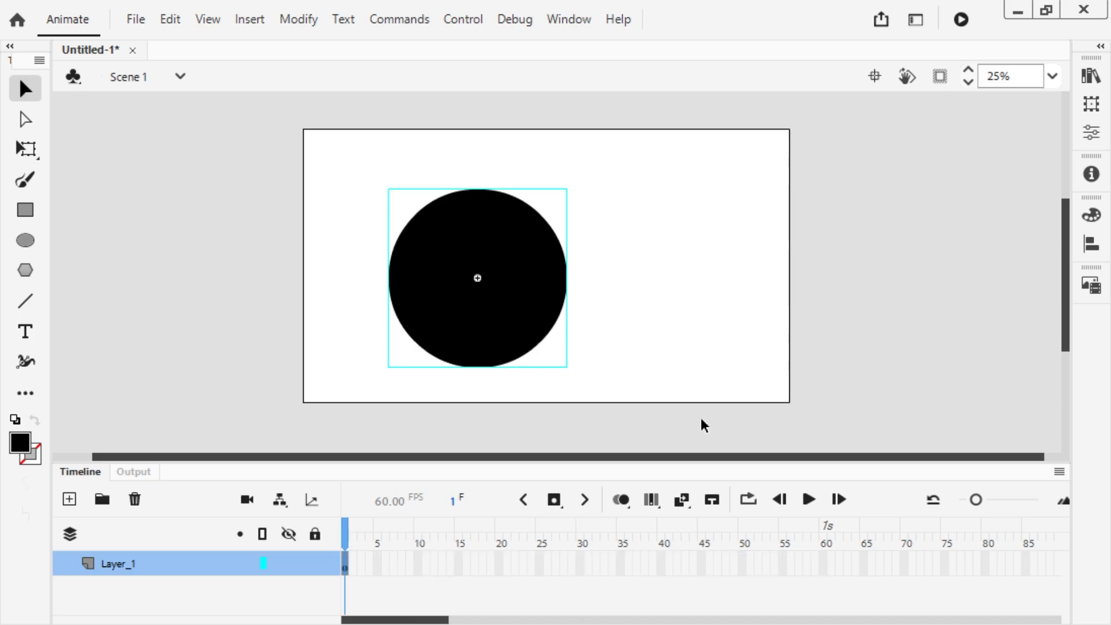
{"action": "left_click", "coordinate": [372, 297]}
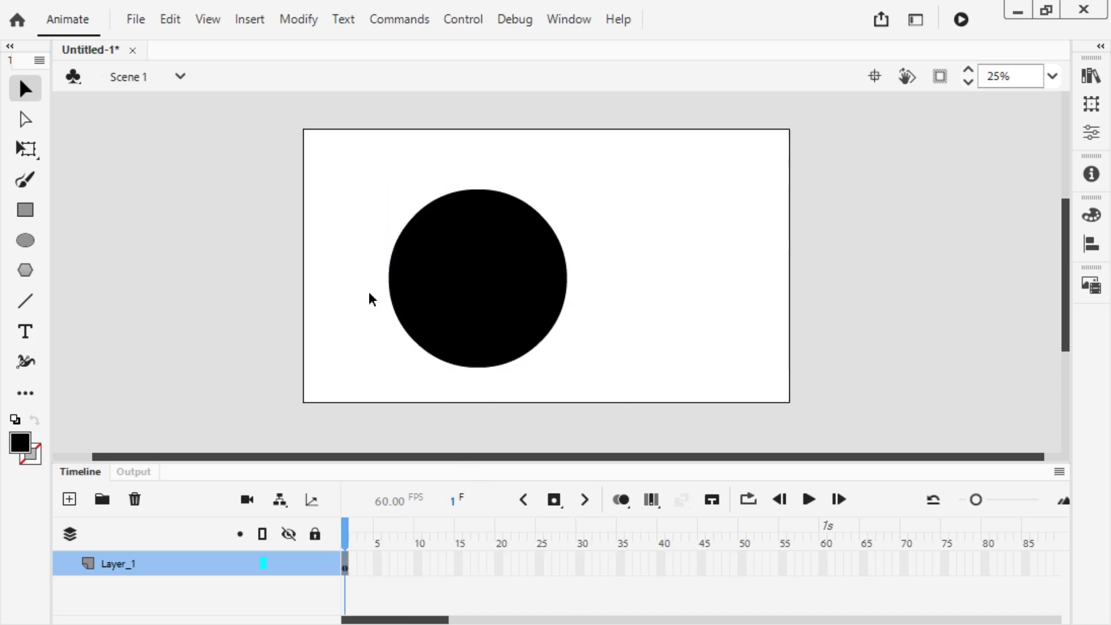
Step: Convert the circle to a Movie Clip symbol with the default name Symbol 1
{"action": "left_click", "coordinate": [518, 282]}
{"action": "key", "text": "F8"}
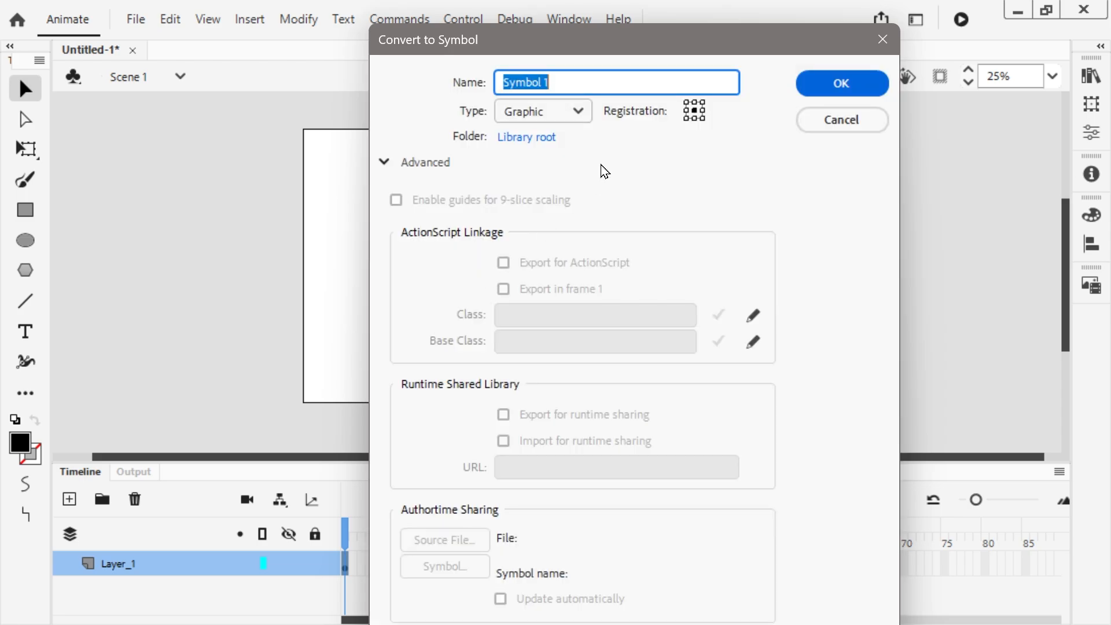
{"action": "left_click", "coordinate": [567, 113]}
{"action": "left_click", "coordinate": [545, 139]}
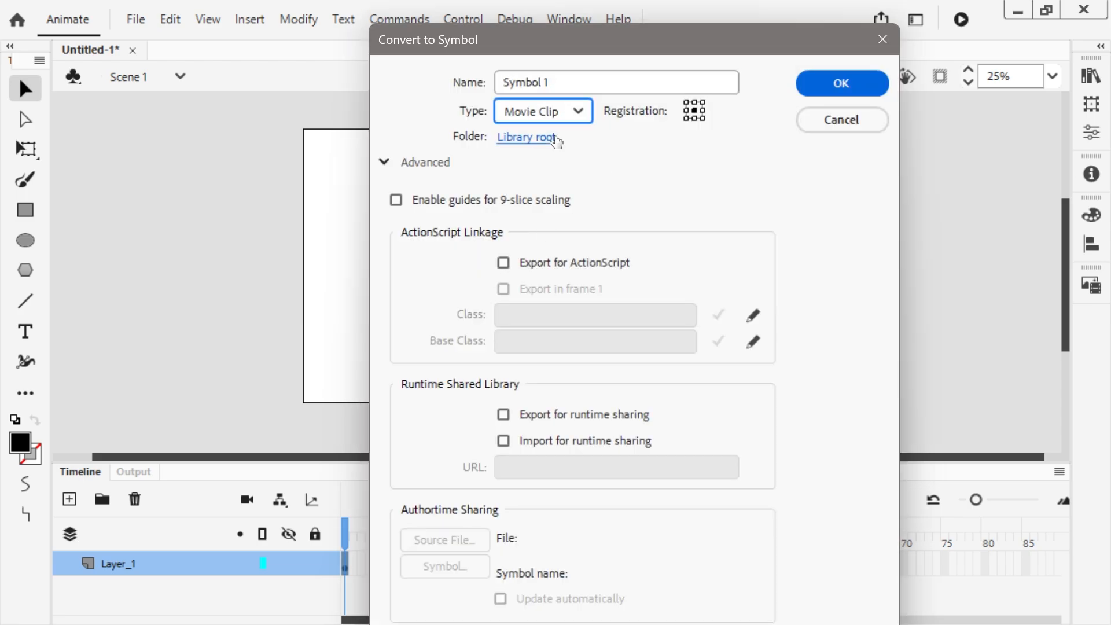
{"action": "left_click", "coordinate": [822, 82]}
Step: Inside Symbol 1, shape-tween the circle from frame 1 to a keyframe at frame 63 where it sits on the stage's right side
{"action": "double_click", "coordinate": [427, 243]}
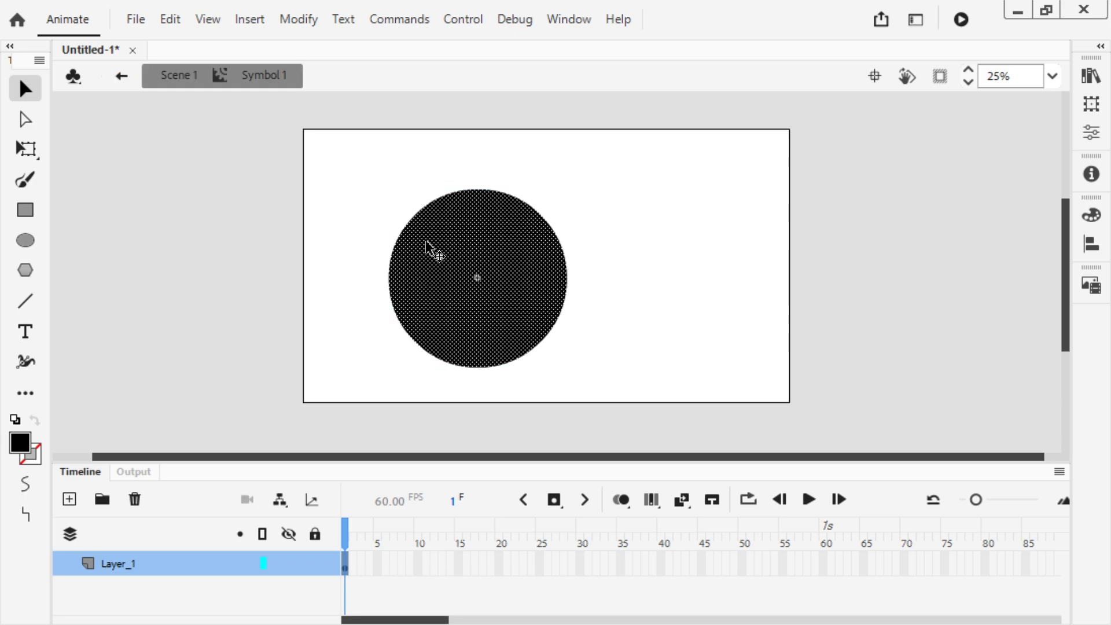
{"action": "right_click", "coordinate": [845, 568]}
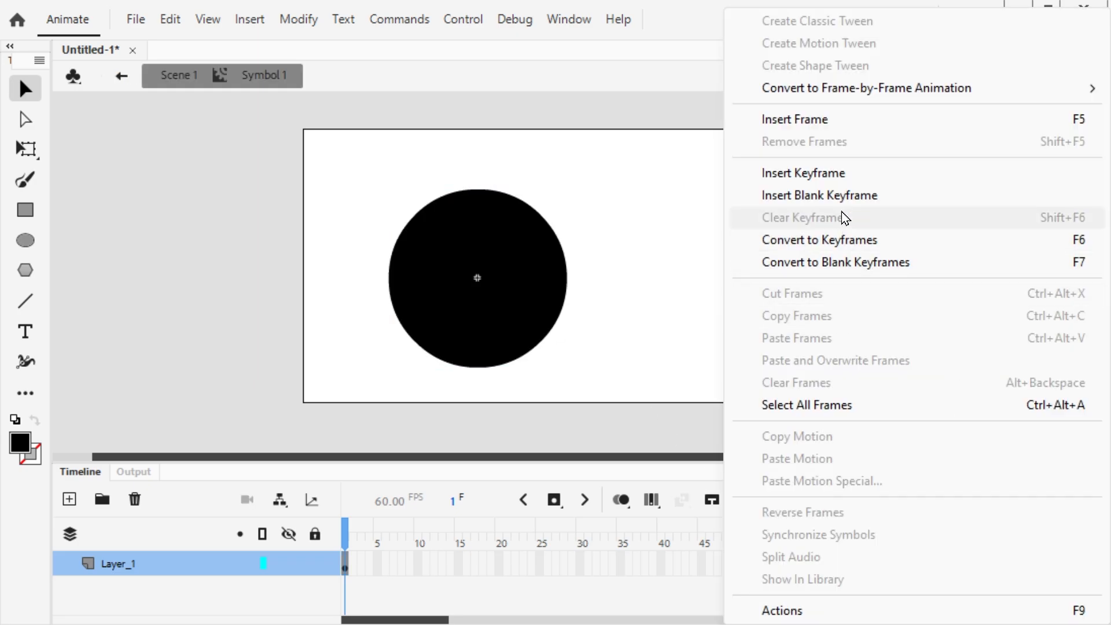
{"action": "left_click", "coordinate": [838, 176]}
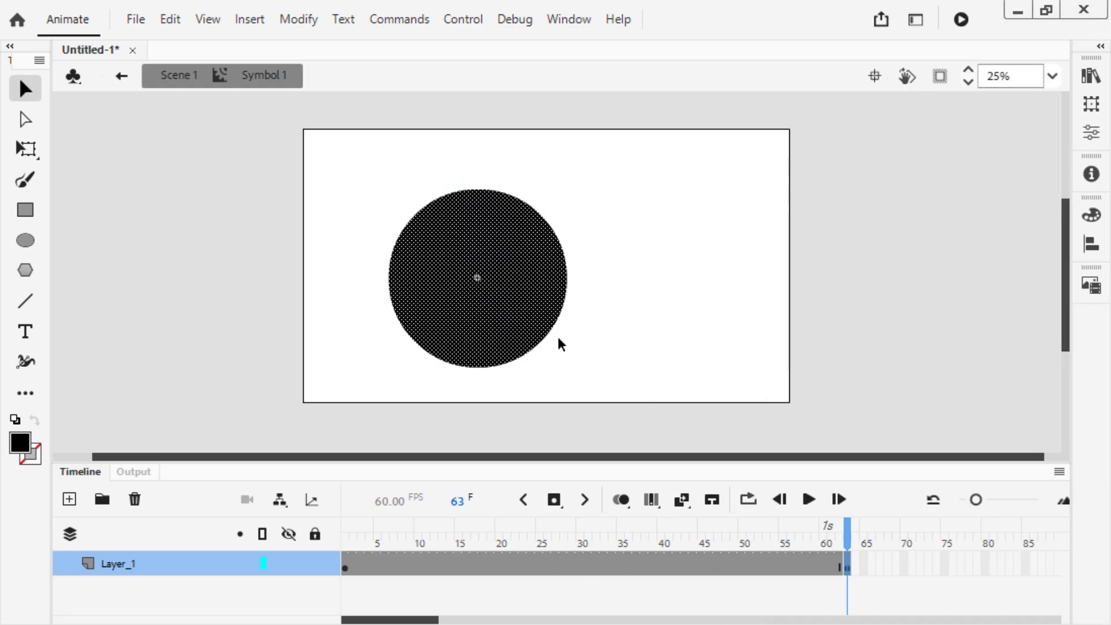
{"action": "left_click_drag", "start_coordinate": [514, 255], "coordinate": [702, 249]}
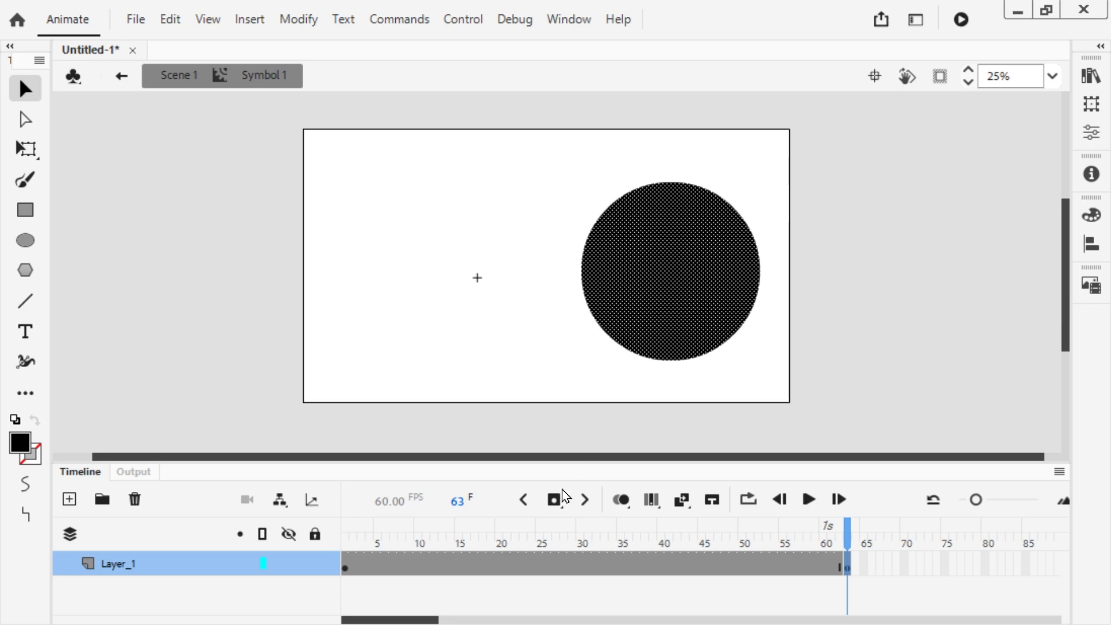
{"action": "right_click", "coordinate": [551, 561]}
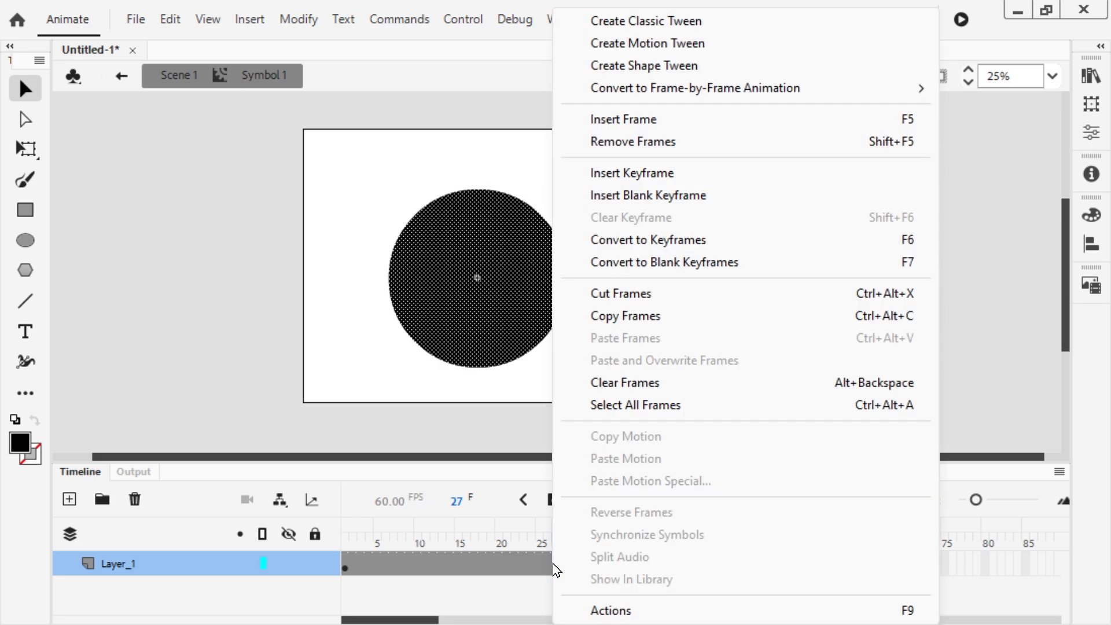
{"action": "left_click", "coordinate": [626, 66]}
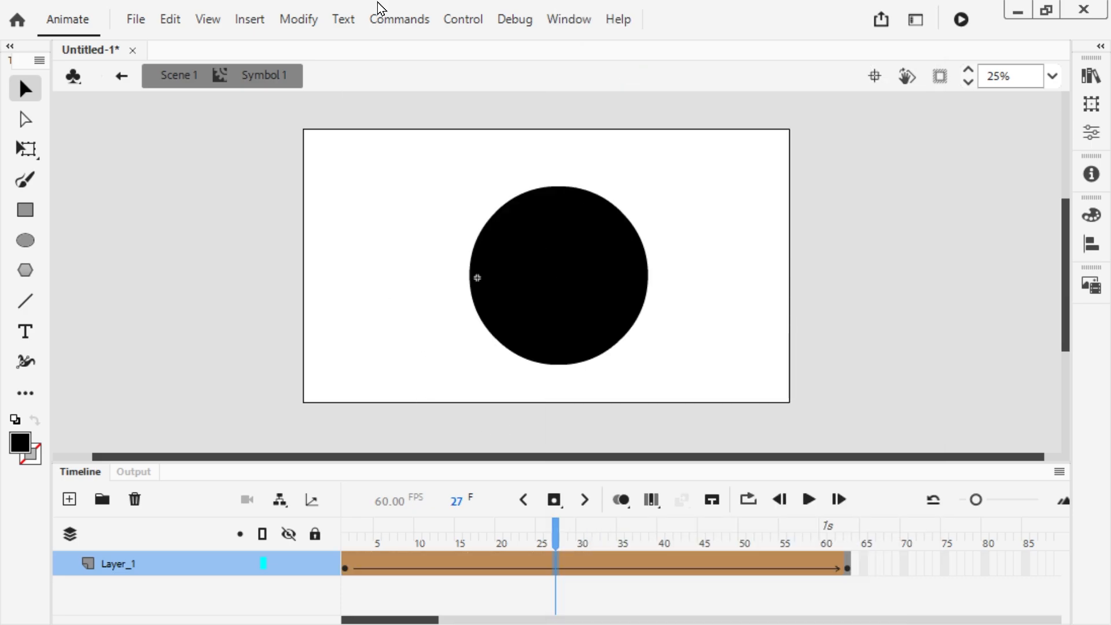
Step: Return to Scene 1 and test the movie to preview the movie clip's animation
{"action": "left_click", "coordinate": [184, 74]}
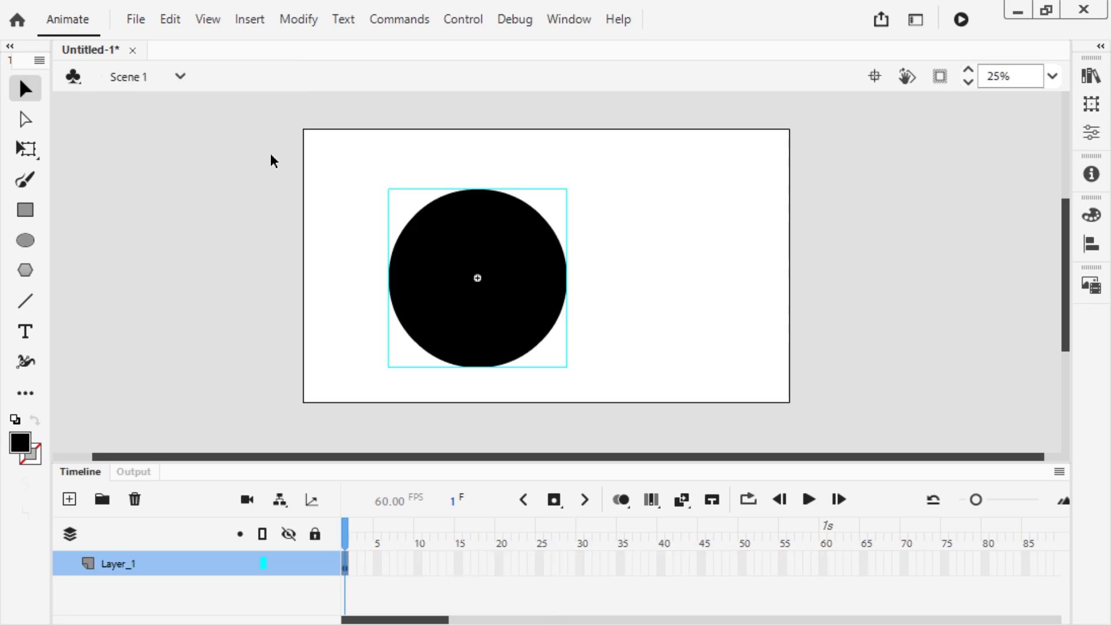
{"action": "key", "text": "ctrl+Return"}
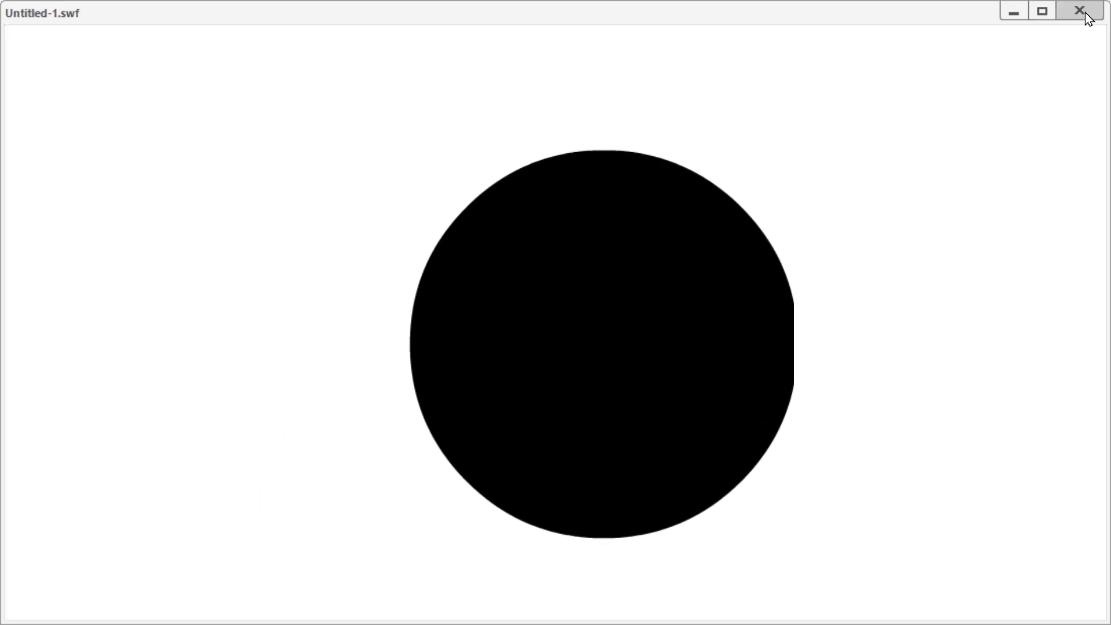
Step: Close the movie preview, test the movie once more to replay the clip's animation, and close it again
{"action": "left_click", "coordinate": [1080, 10]}
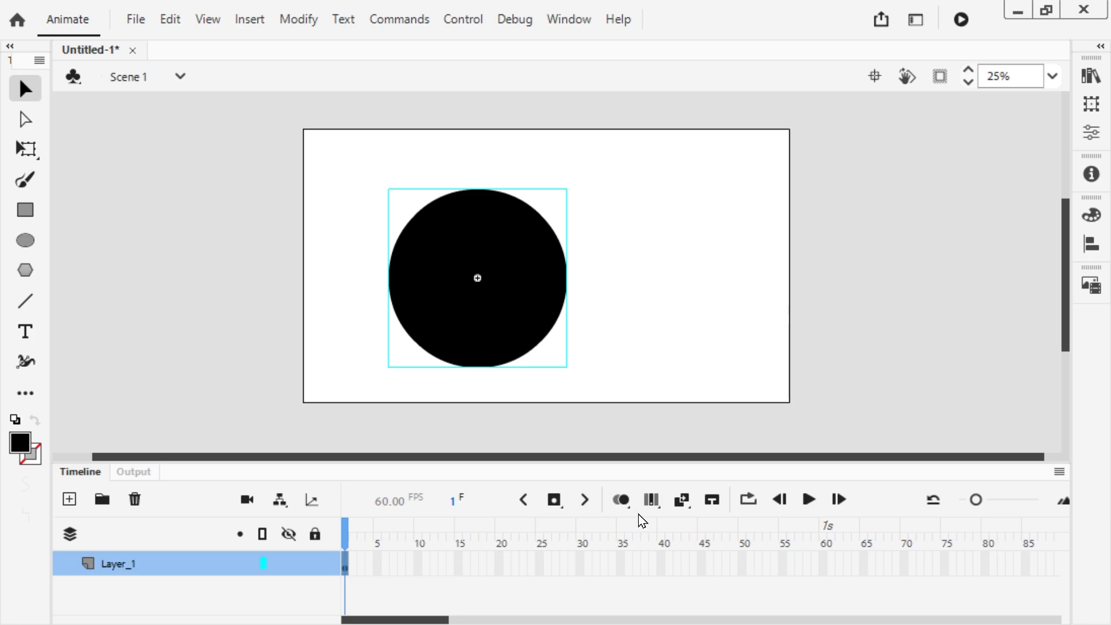
{"action": "key", "text": "ctrl+Return"}
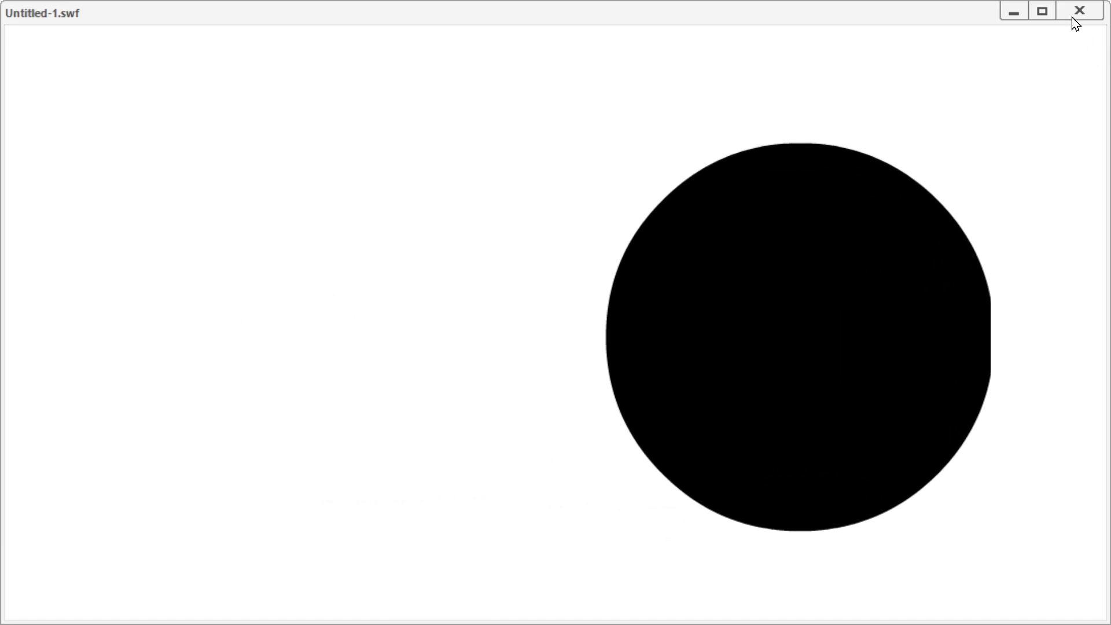
{"action": "left_click", "coordinate": [1075, 12]}
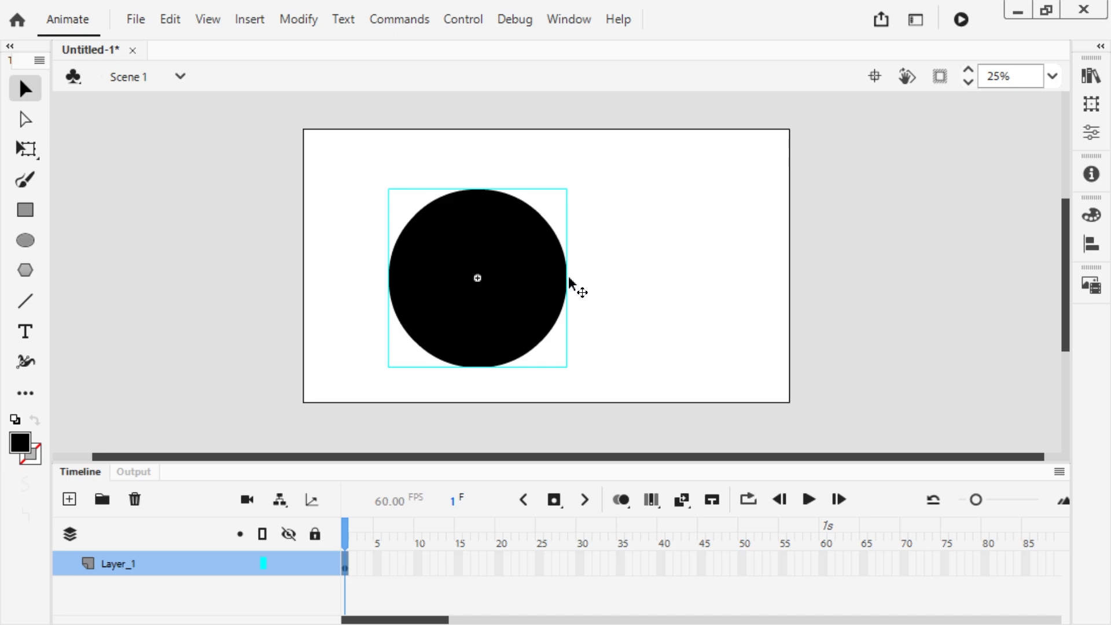
Step: Reposition the movie clip circle toward the upper-left part of the stage in Scene 1
{"action": "left_click_drag", "start_coordinate": [454, 295], "coordinate": [415, 267]}
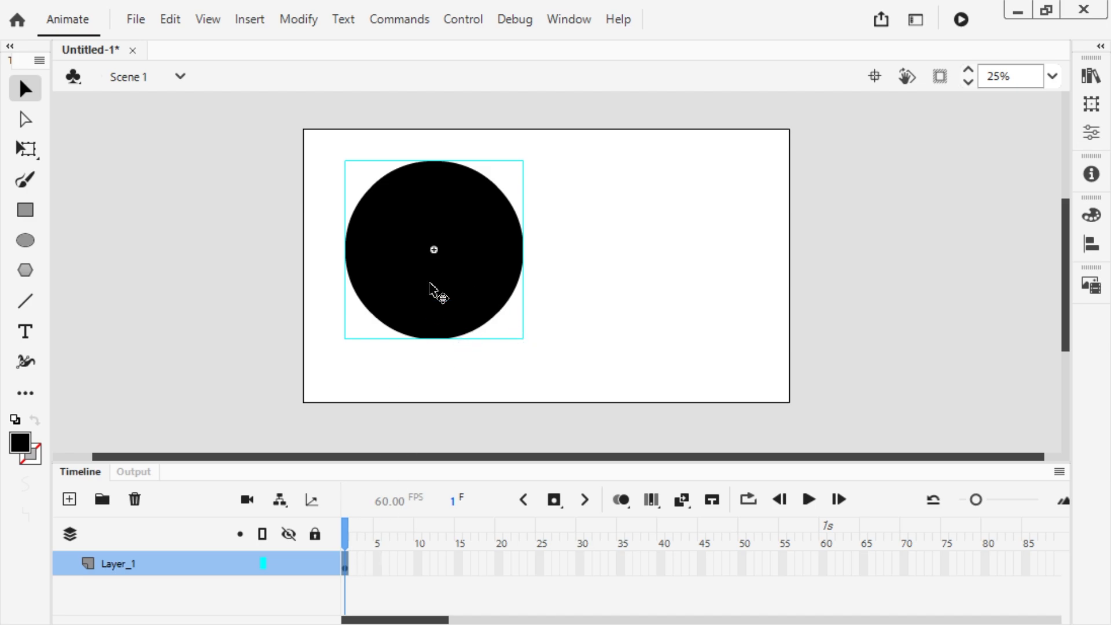
{"action": "left_click", "coordinate": [353, 567]}
{"action": "left_click", "coordinate": [360, 567]}
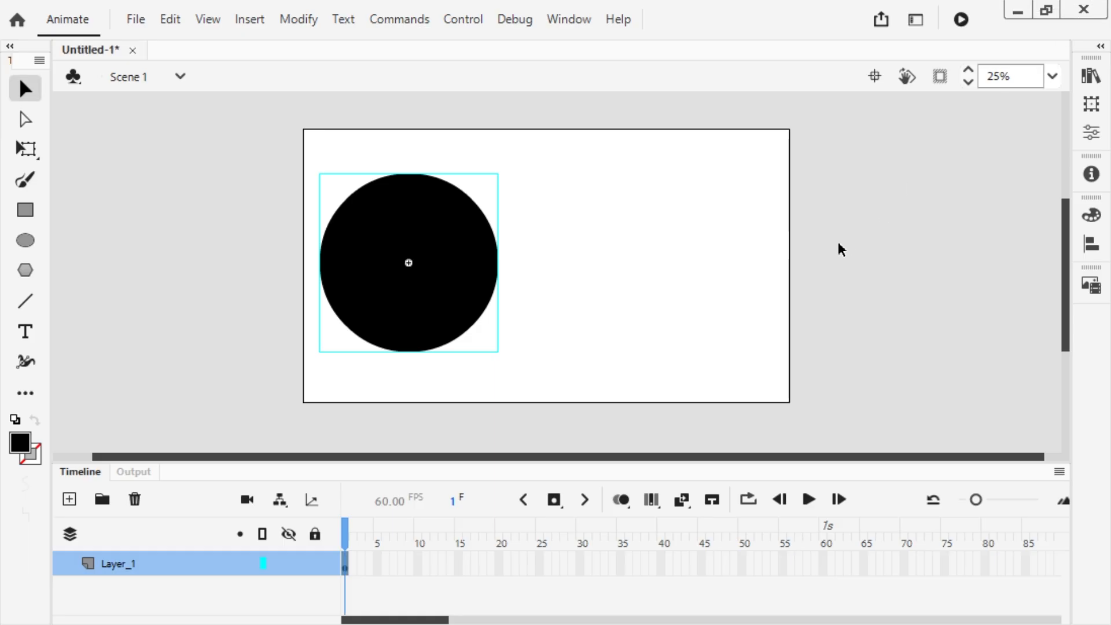
{"action": "left_click_drag", "start_coordinate": [383, 247], "coordinate": [411, 246]}
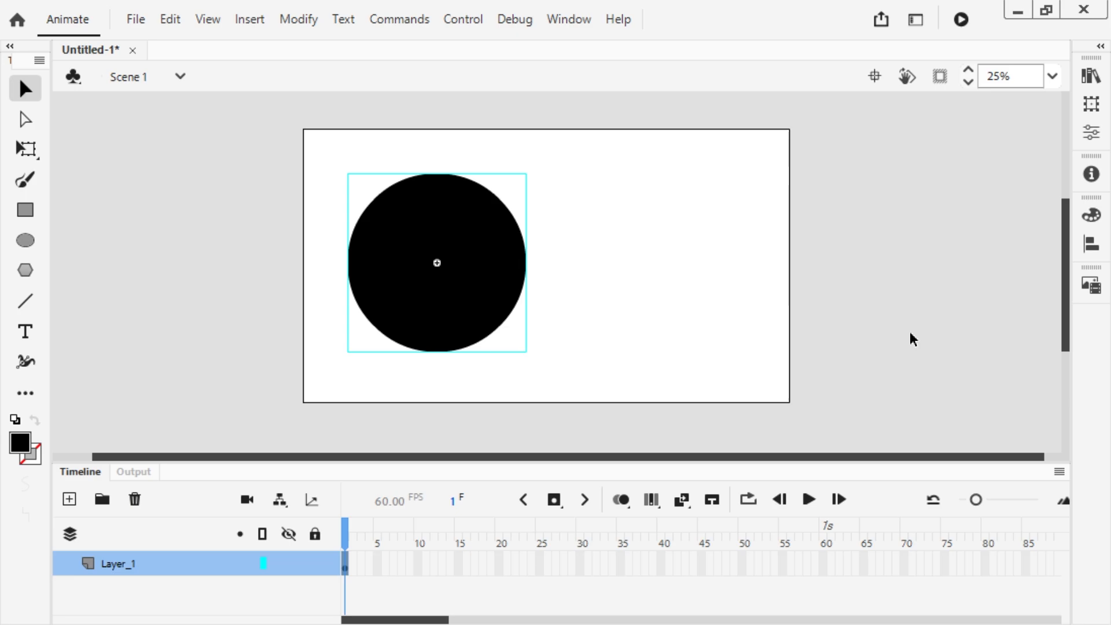
Step: In the library properties of Symbol 1, enable Export for ActionScript with the class name MovingCircle and accept the settings
{"action": "left_click", "coordinate": [1089, 72]}
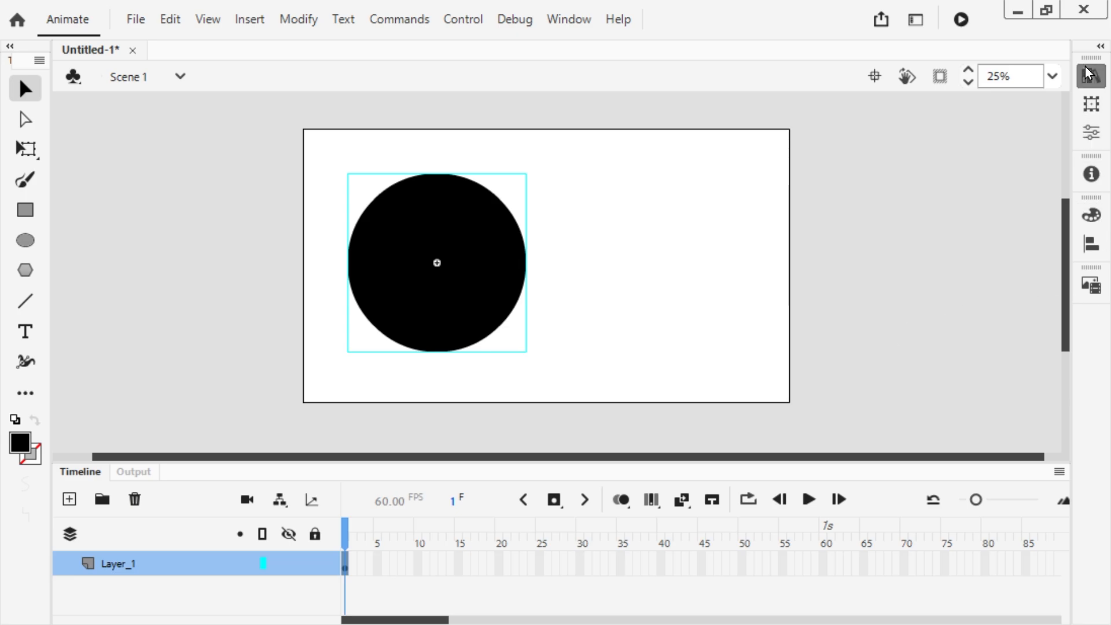
{"action": "right_click", "coordinate": [856, 313]}
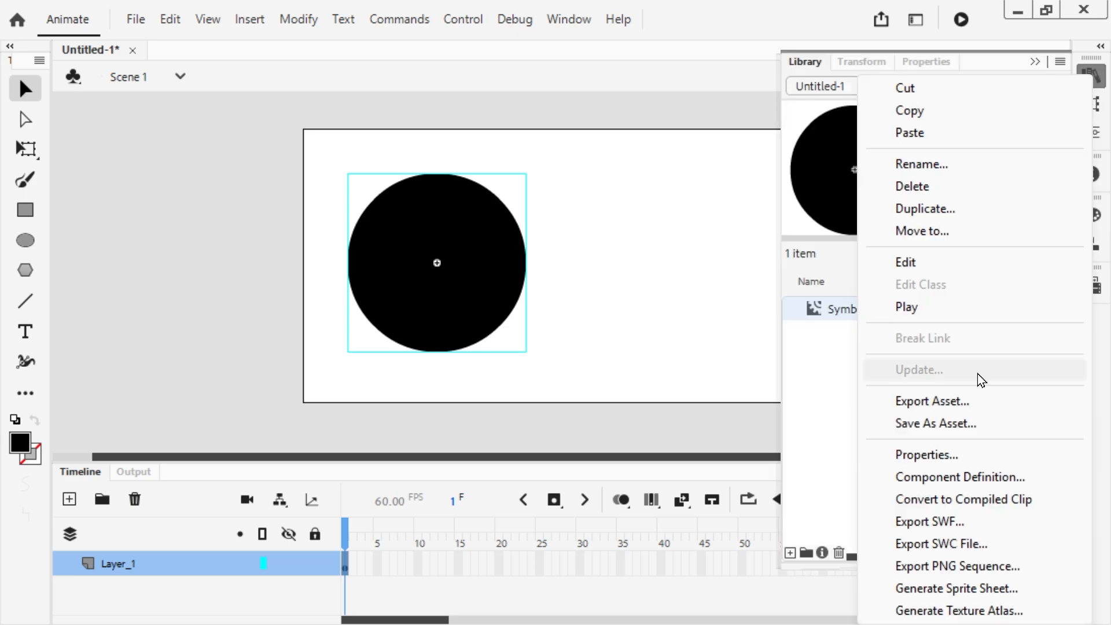
{"action": "left_click", "coordinate": [915, 460]}
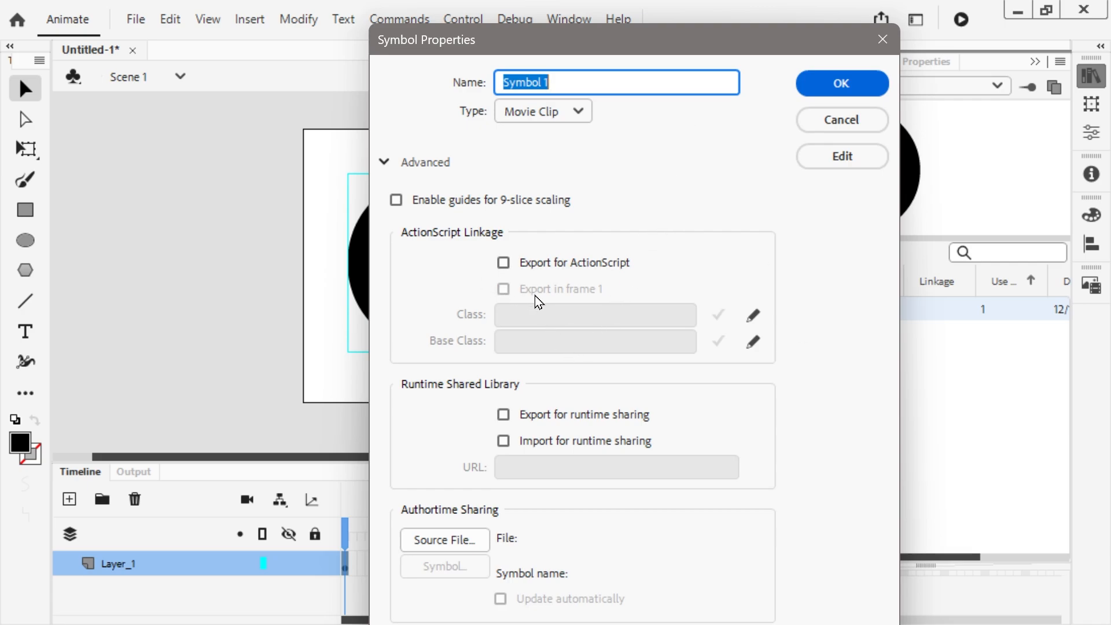
{"action": "left_click", "coordinate": [504, 266]}
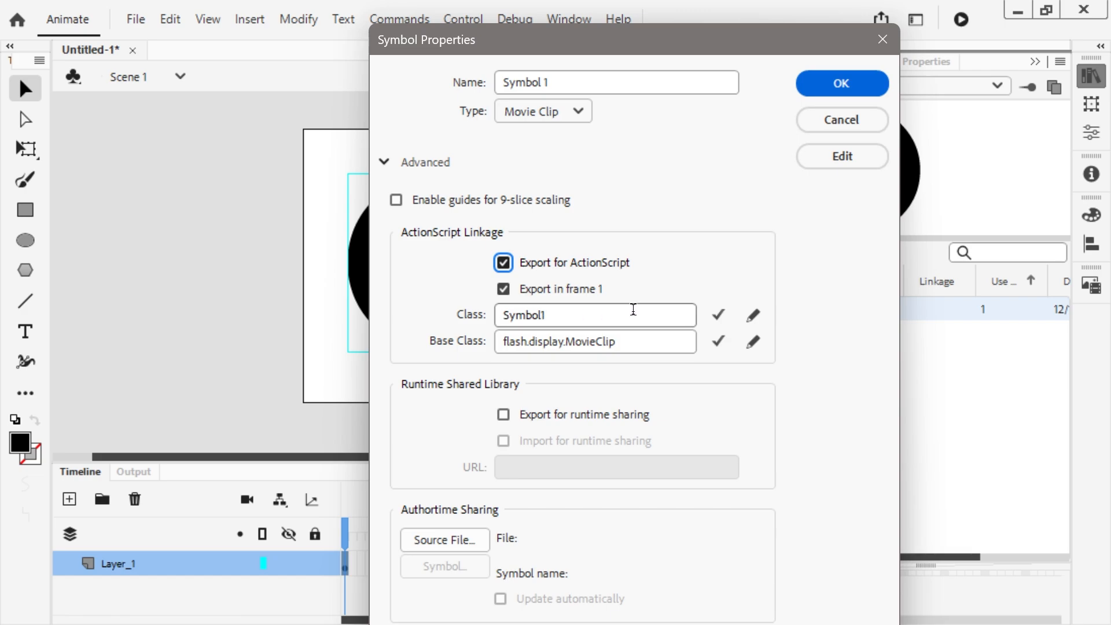
{"action": "double_click", "coordinate": [678, 311]}
{"action": "type", "text": "MovingCircle"}
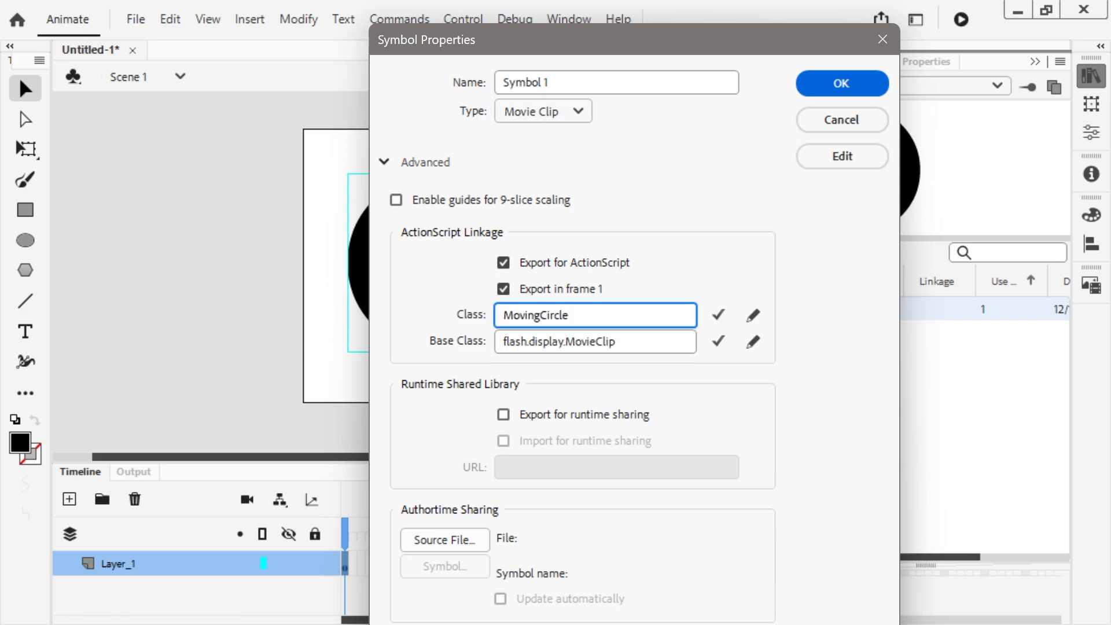
{"action": "key", "text": "Return"}
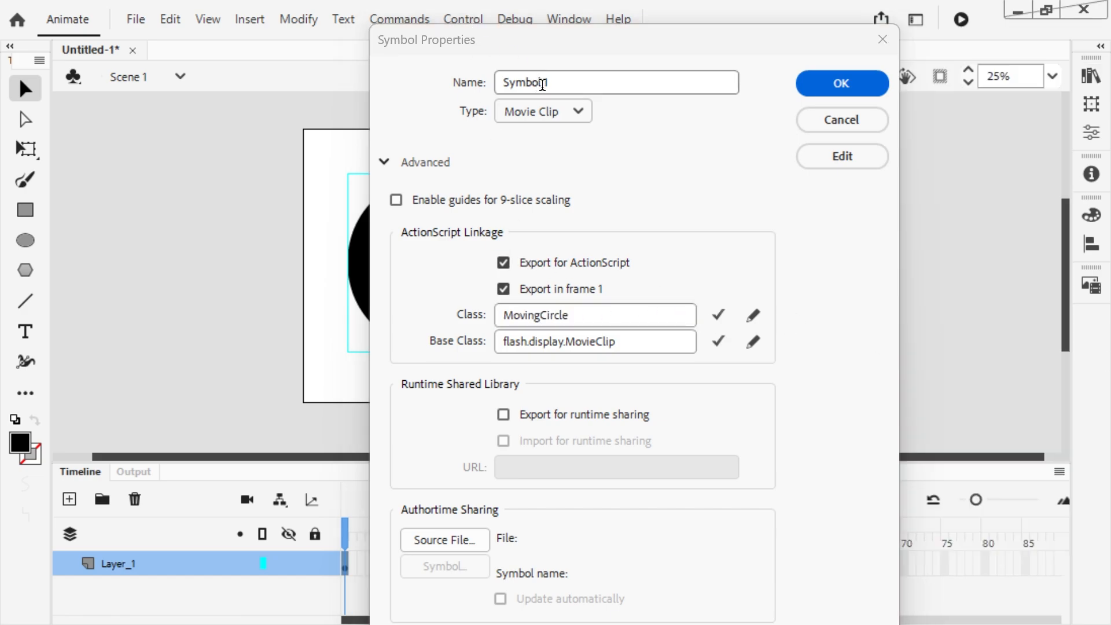
{"action": "left_click", "coordinate": [822, 86]}
{"action": "key", "text": "Return"}
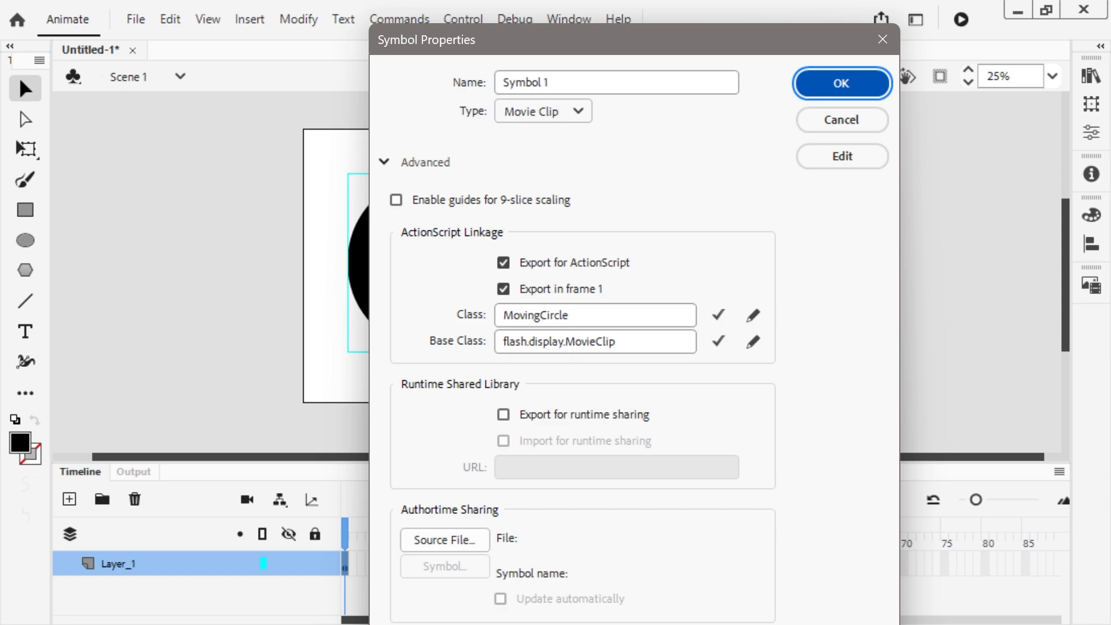
{"action": "left_click", "coordinate": [842, 93]}
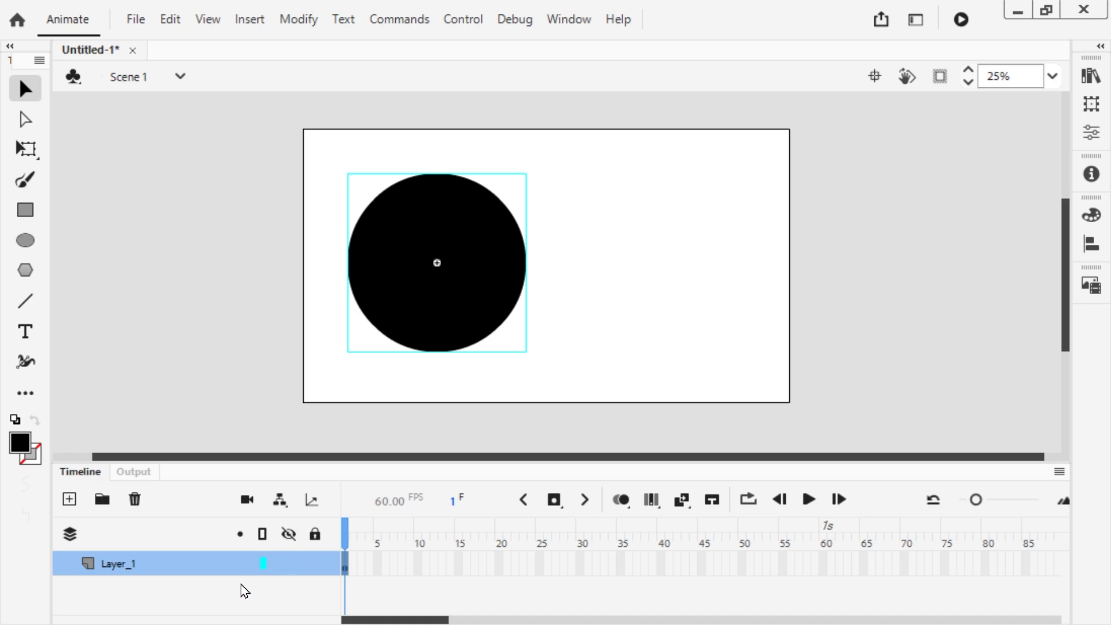
Step: Add a new layer above Layer_1 and paste the script that creates newClip from ClipOne and adds it as a child into frame 1
{"action": "left_click", "coordinate": [217, 593]}
{"action": "left_click", "coordinate": [68, 499]}
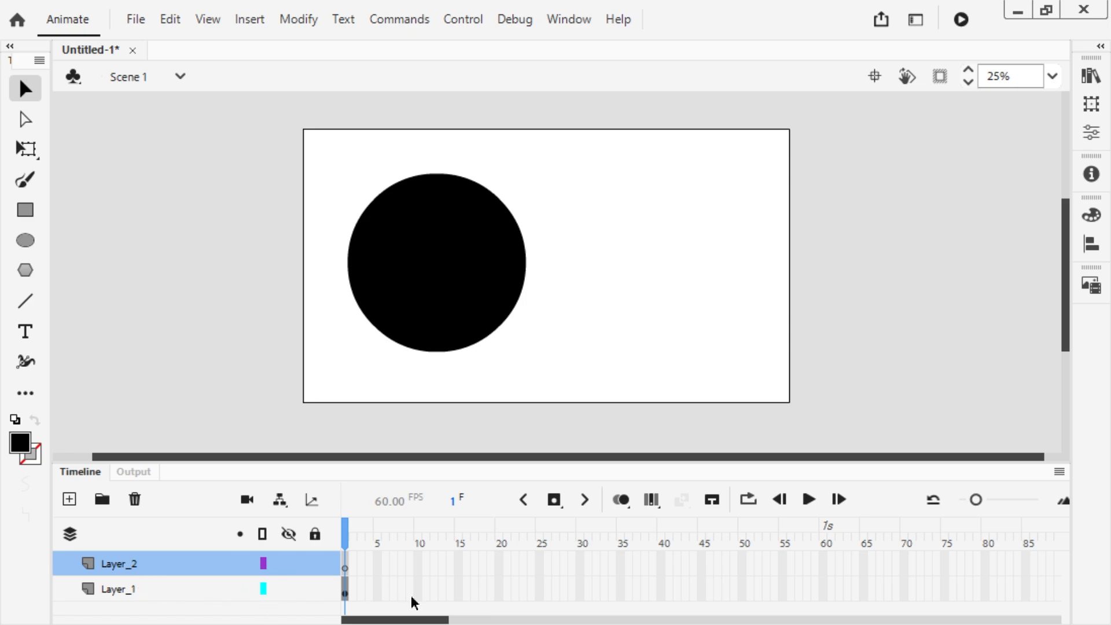
{"action": "key", "text": "F9"}
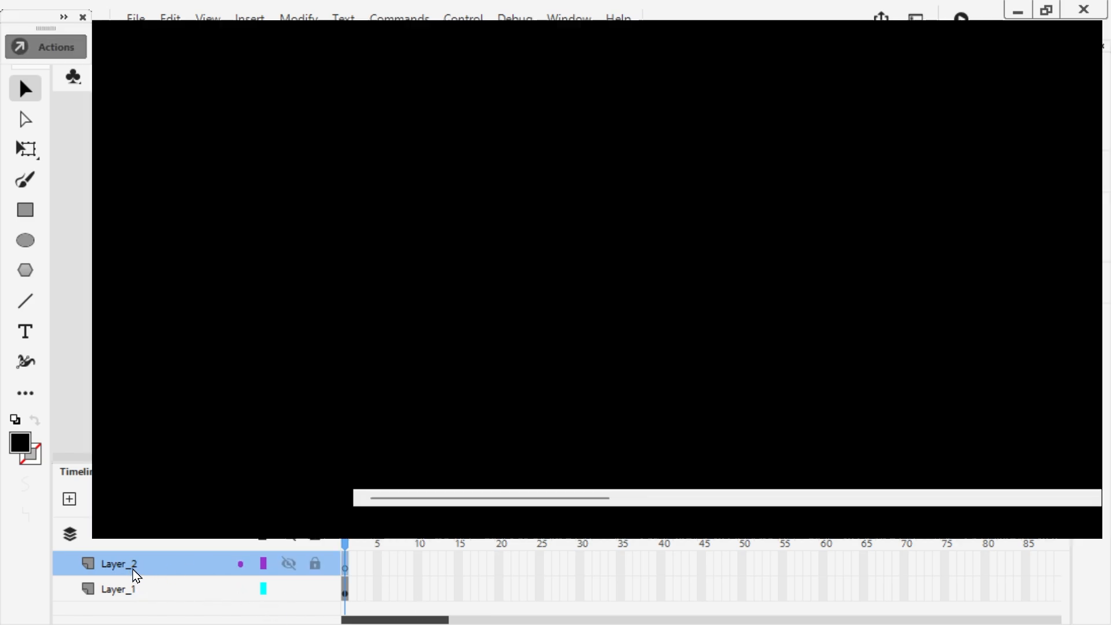
{"action": "type", "text": "var newClip:MovieClip = new ClipOne(); addChild(newClip);"}
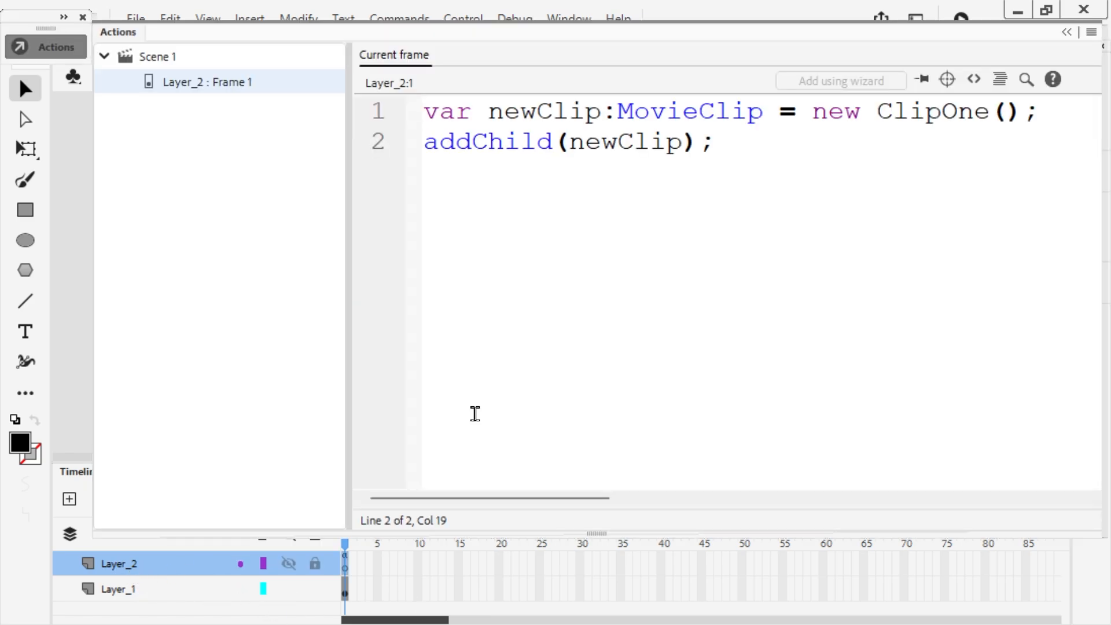
Step: Dock the Actions panel with the collapsed panel group and reopen it on the Layer_2 frame 1 script
{"action": "left_click", "coordinate": [878, 111], "text": "shift"}
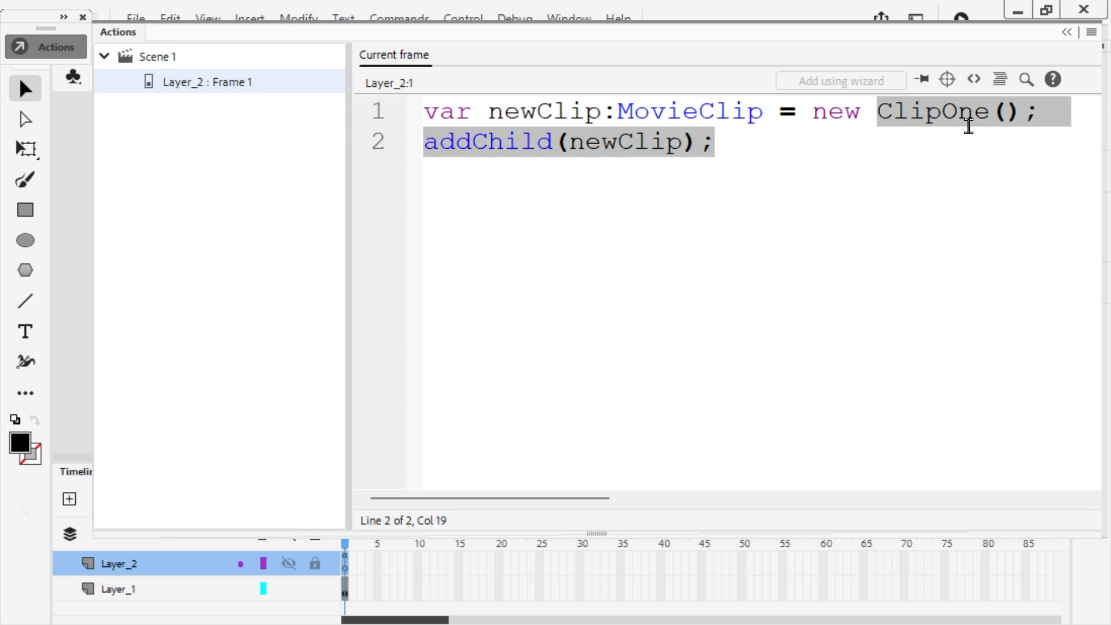
{"action": "double_click", "coordinate": [969, 127]}
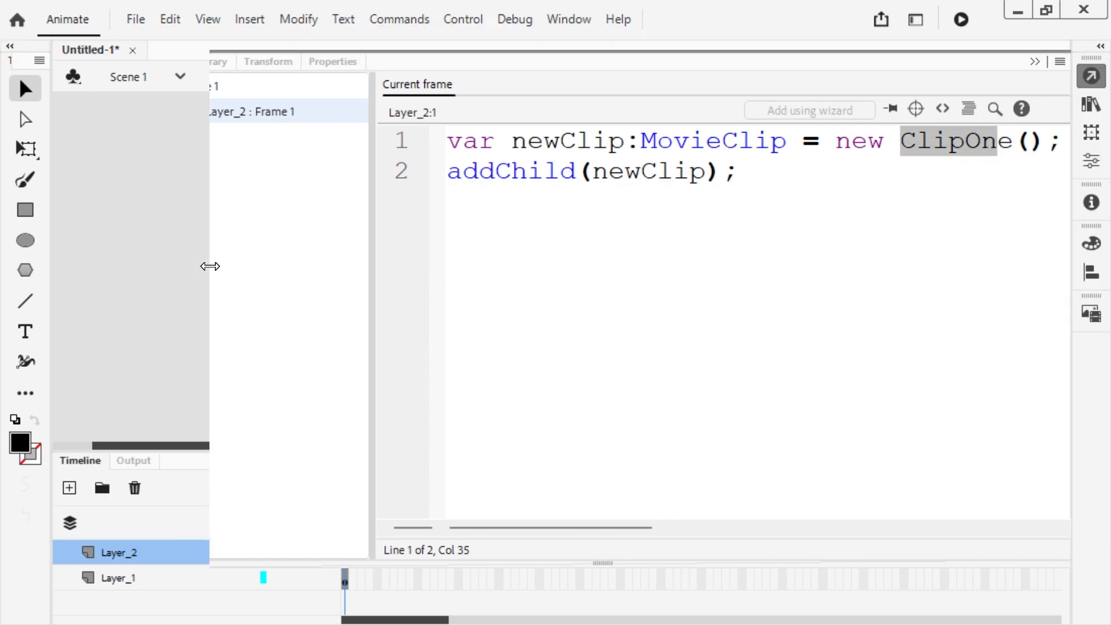
{"action": "left_click_drag", "start_coordinate": [210, 265], "coordinate": [127, 266]}
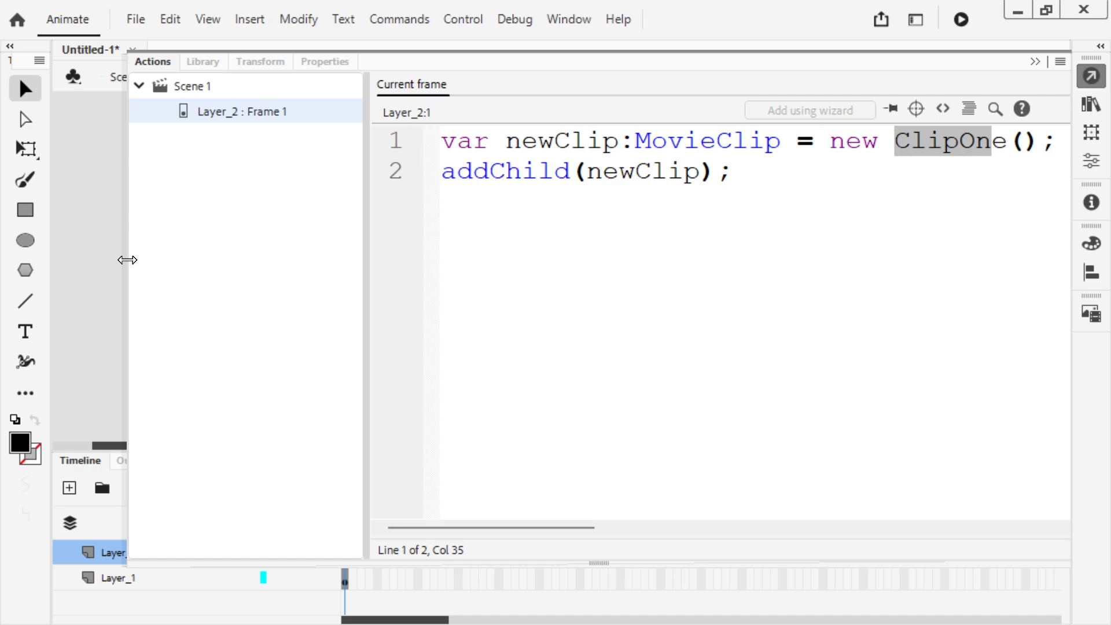
{"action": "left_click", "coordinate": [1037, 62]}
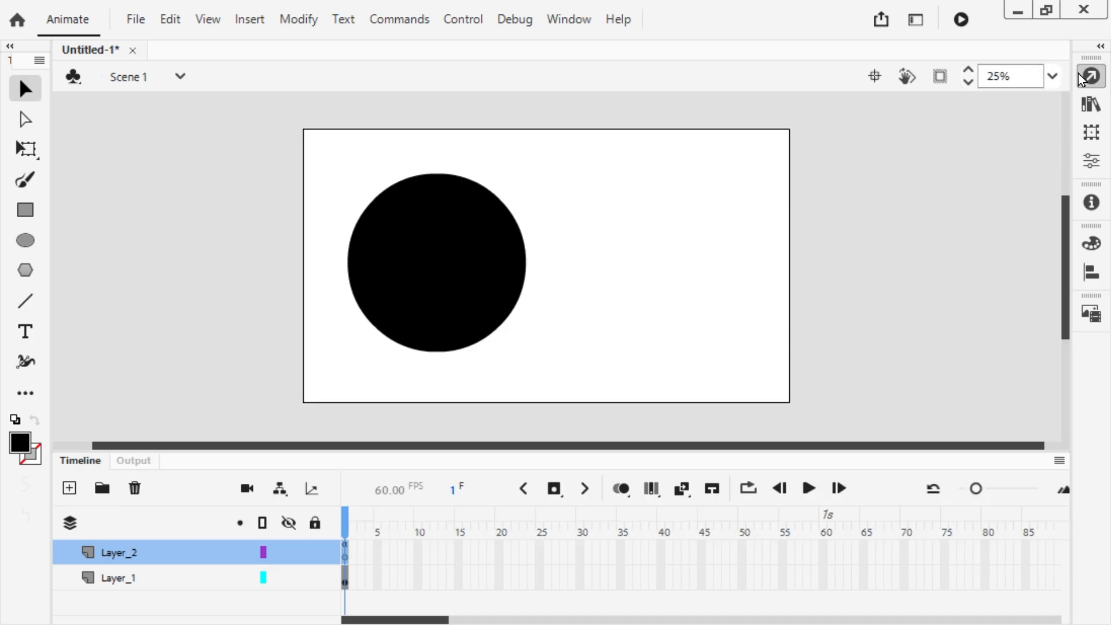
{"action": "left_click", "coordinate": [1092, 76]}
{"action": "left_click", "coordinate": [1035, 61]}
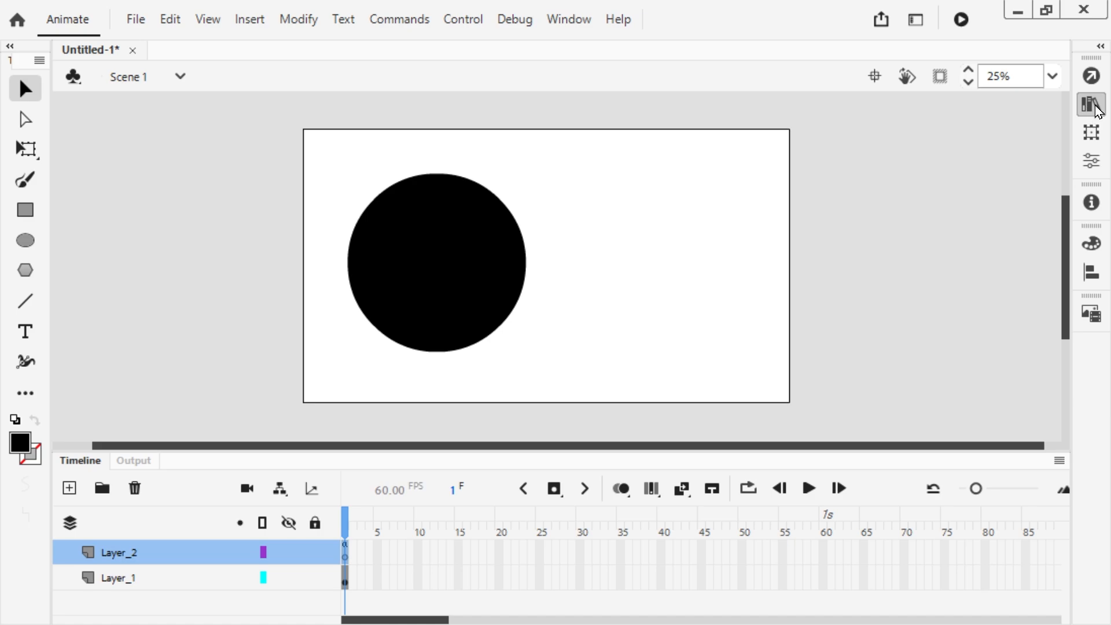
{"action": "left_click", "coordinate": [1092, 75]}
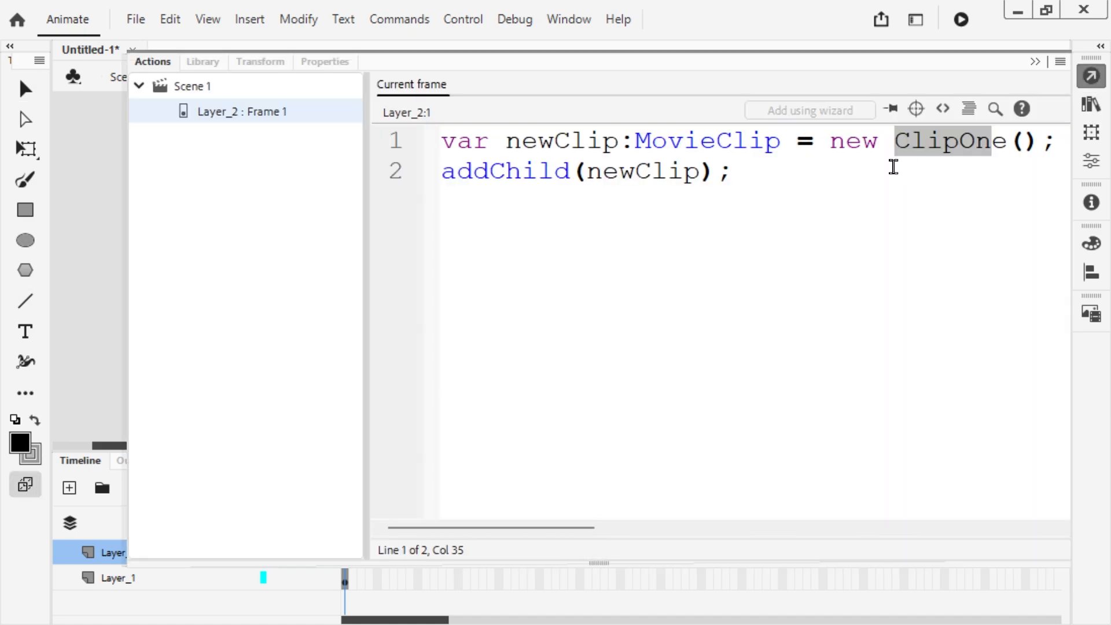
Step: Replace the class name ClipOne with MovingCircle in line 1 of the Layer_2 script
{"action": "left_click", "coordinate": [933, 161]}
{"action": "double_click", "coordinate": [934, 145]}
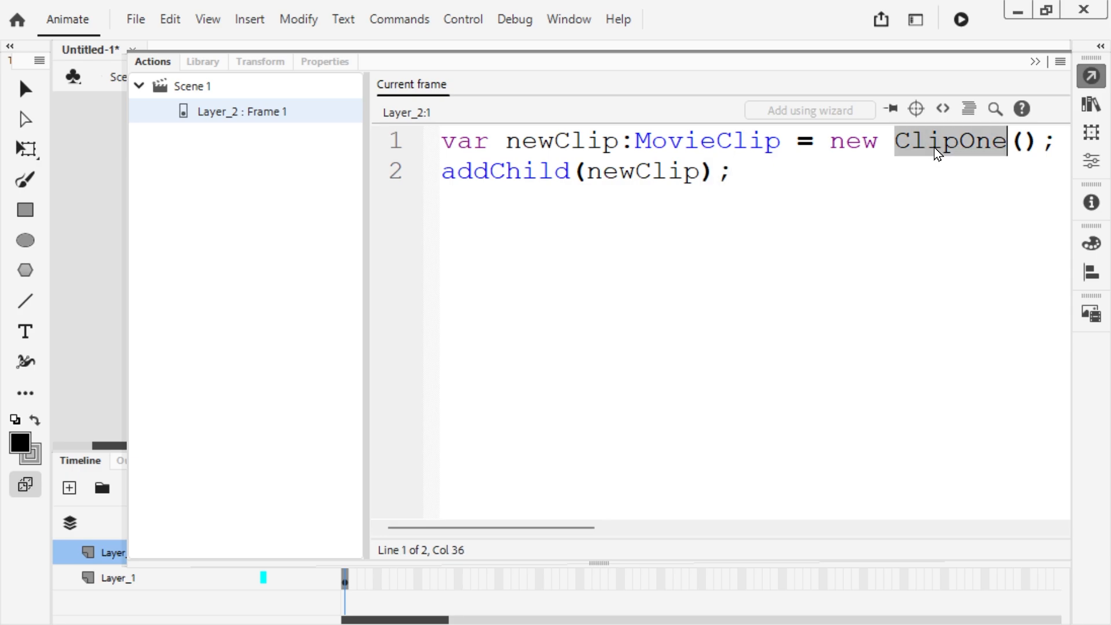
{"action": "type", "text": "m"}
{"action": "key", "text": "BackSpace"}
{"action": "type", "text": "MovingCircle"}
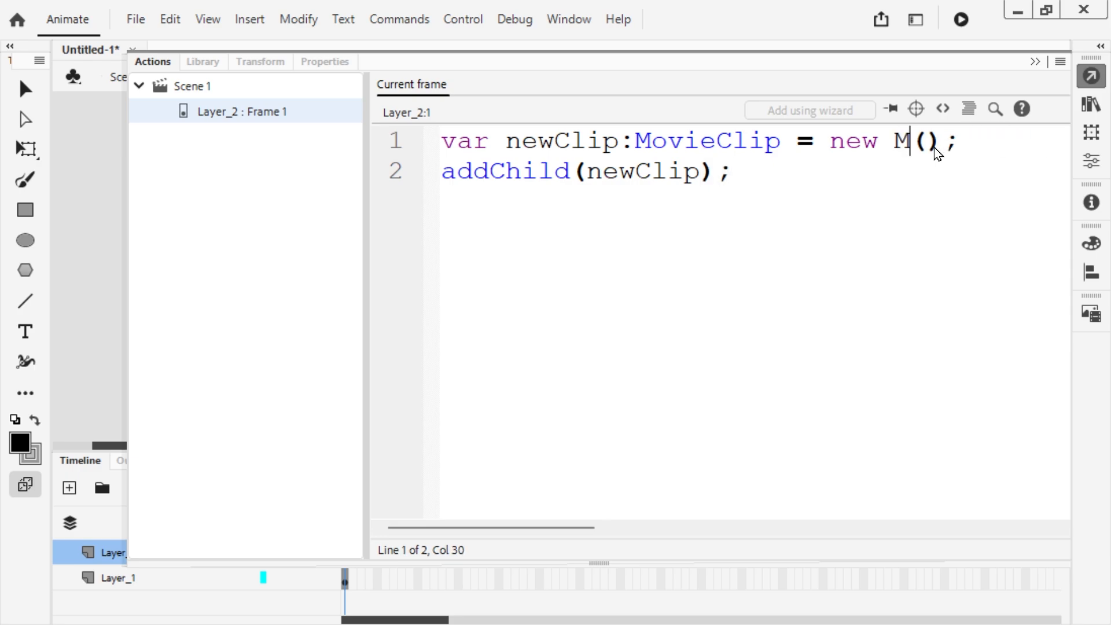
{"action": "left_click", "coordinate": [1026, 145]}
{"action": "key", "text": "Right"}
{"action": "key", "text": "Right"}
{"action": "key", "text": "Right"}
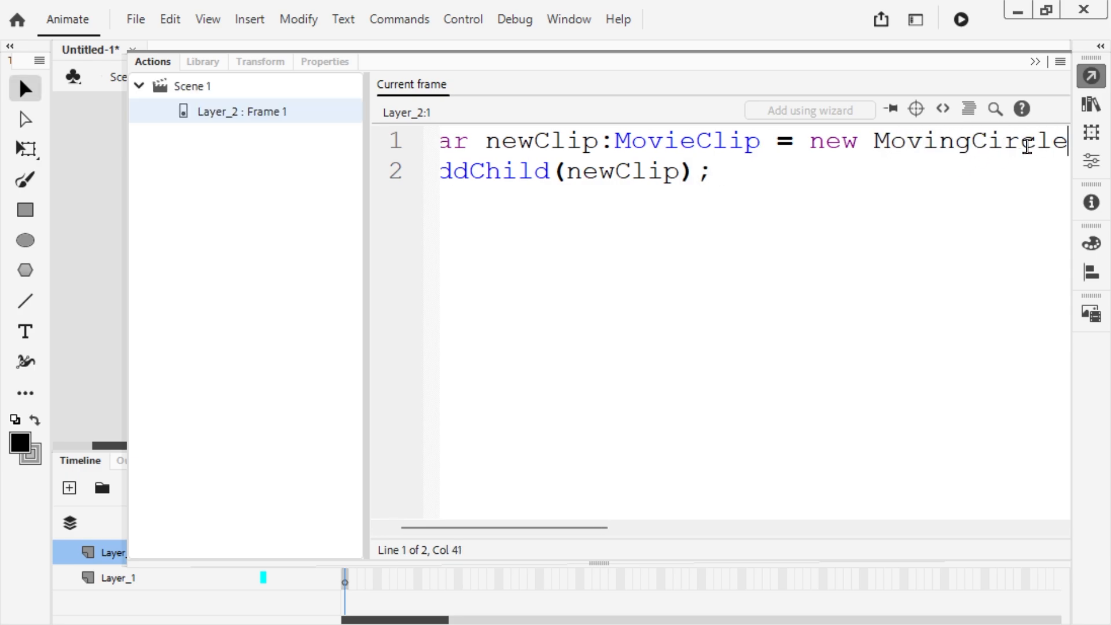
{"action": "type", "text": "s"}
{"action": "key", "text": "Right"}
{"action": "key", "text": "Delete"}
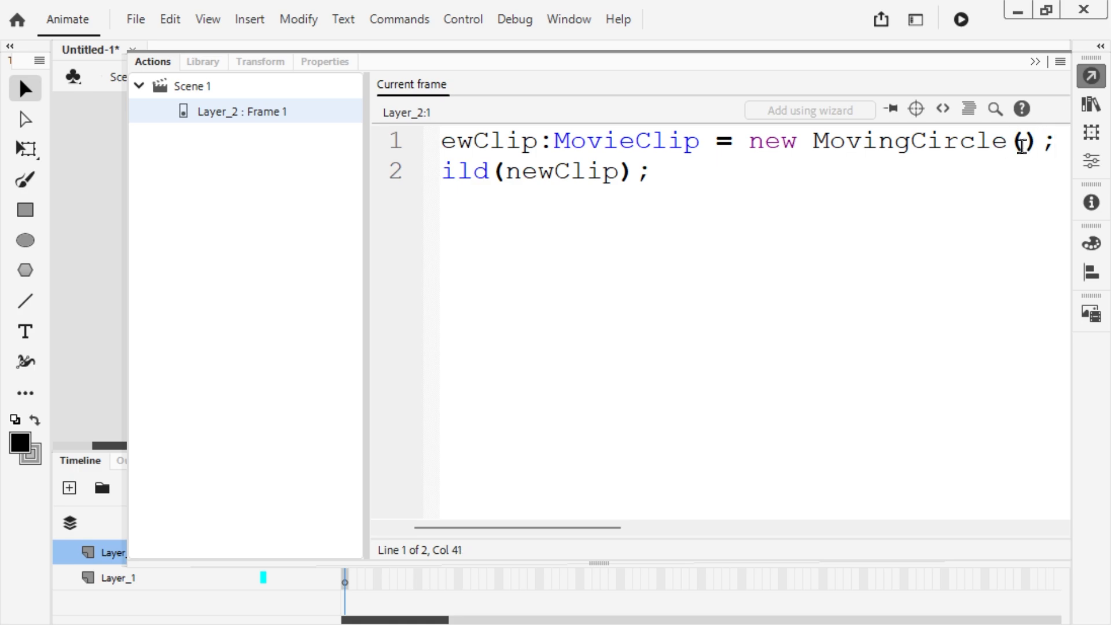
{"action": "left_click", "coordinate": [934, 142]}
{"action": "left_click", "coordinate": [837, 172]}
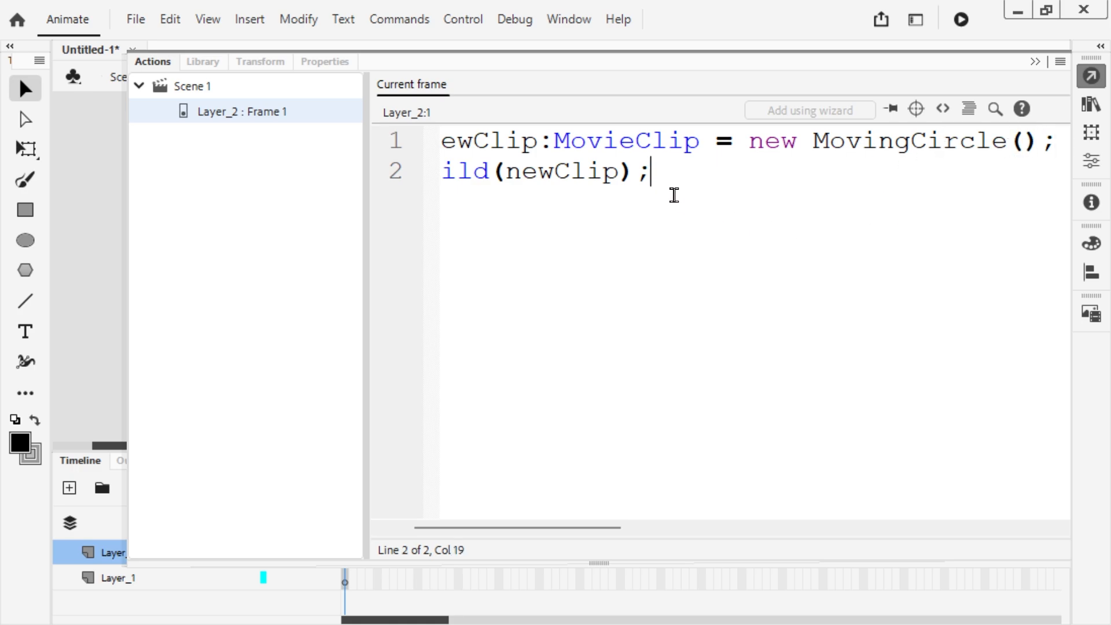
Step: Collapse the script editor, test the movie to preview the clip added by the script, and close the preview
{"action": "left_click", "coordinate": [1034, 63]}
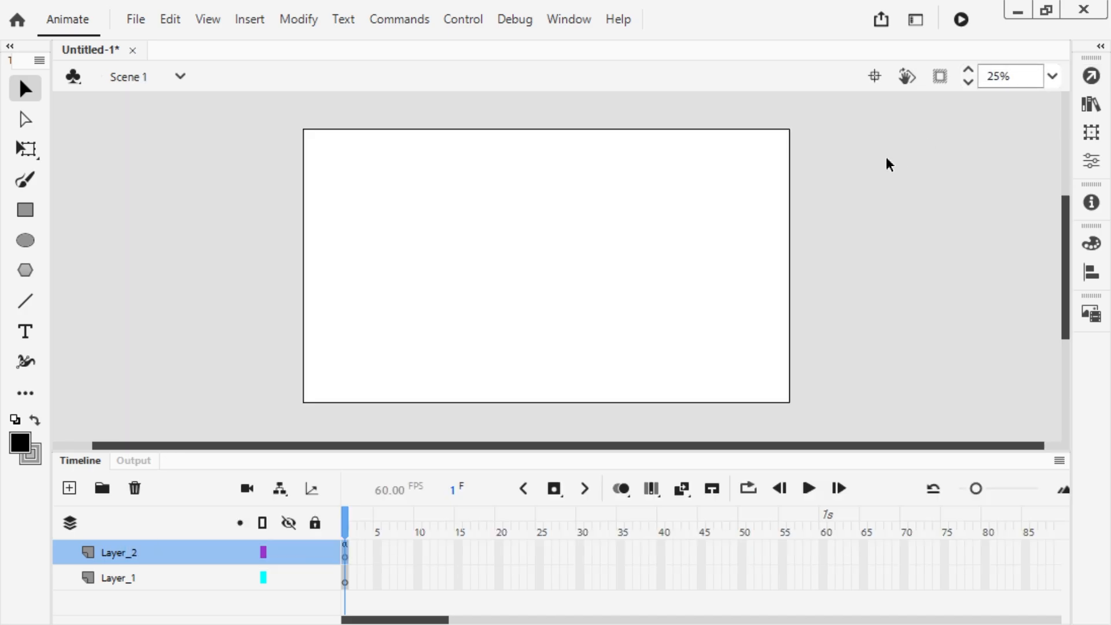
{"action": "key", "text": "ctrl+Return"}
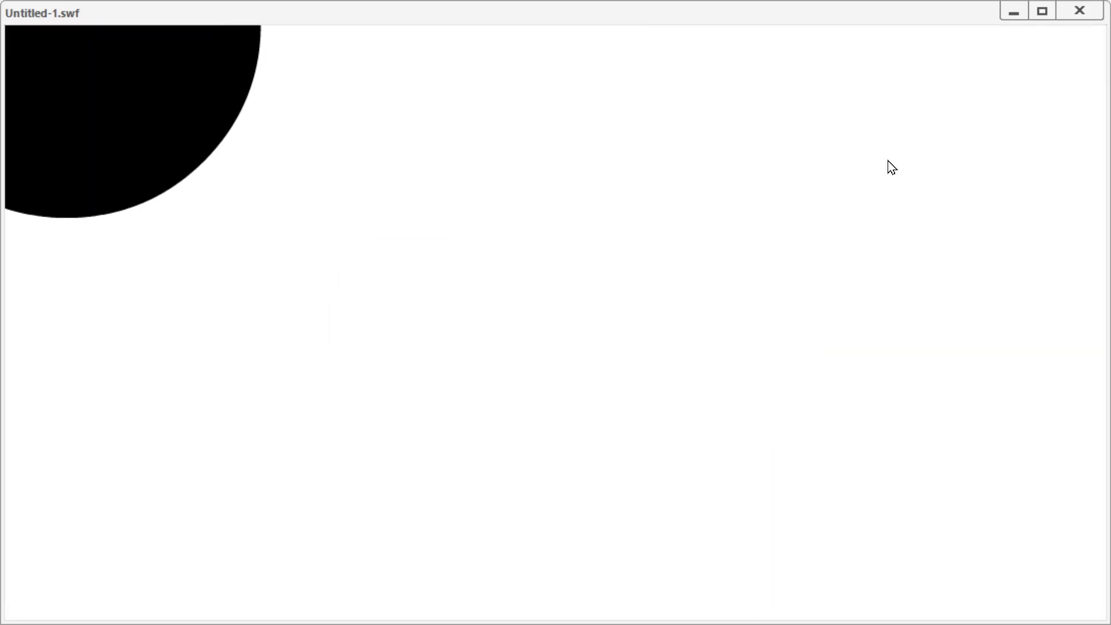
{"action": "left_click", "coordinate": [1080, 10]}
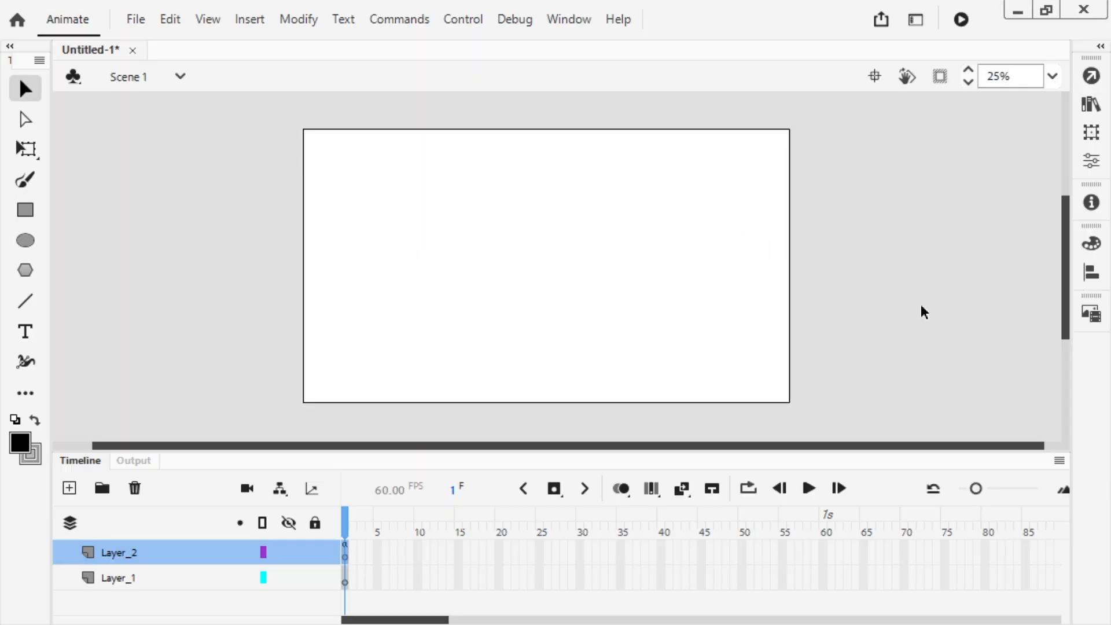
Step: Review the MovingCircle linkage of Symbol 1 in the library and open the symbol's properties
{"action": "left_click", "coordinate": [1092, 105]}
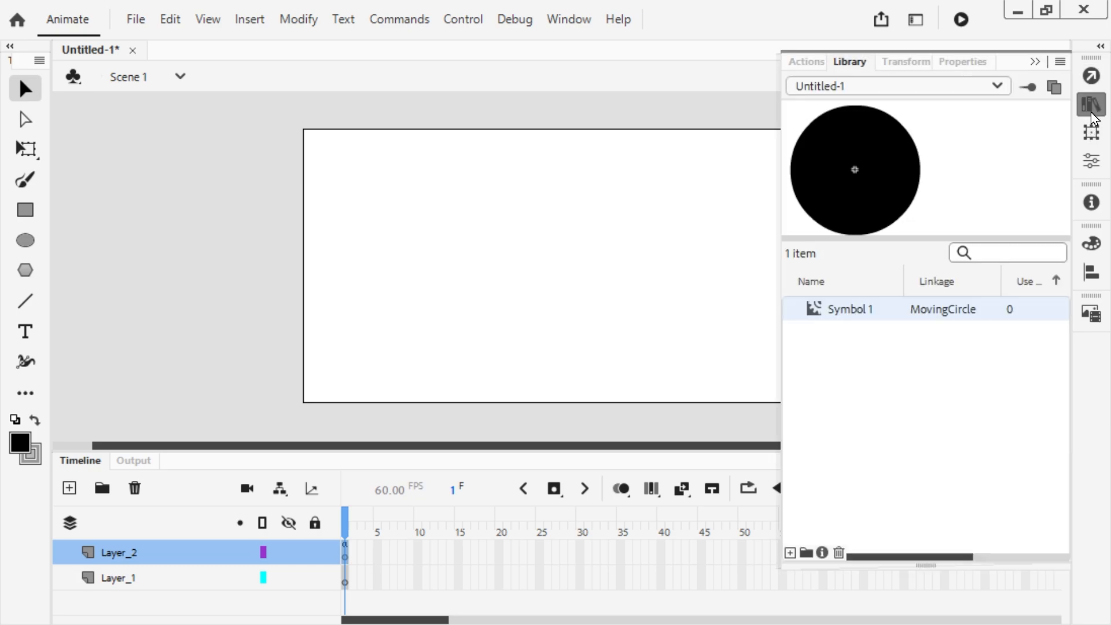
{"action": "left_click", "coordinate": [1093, 110]}
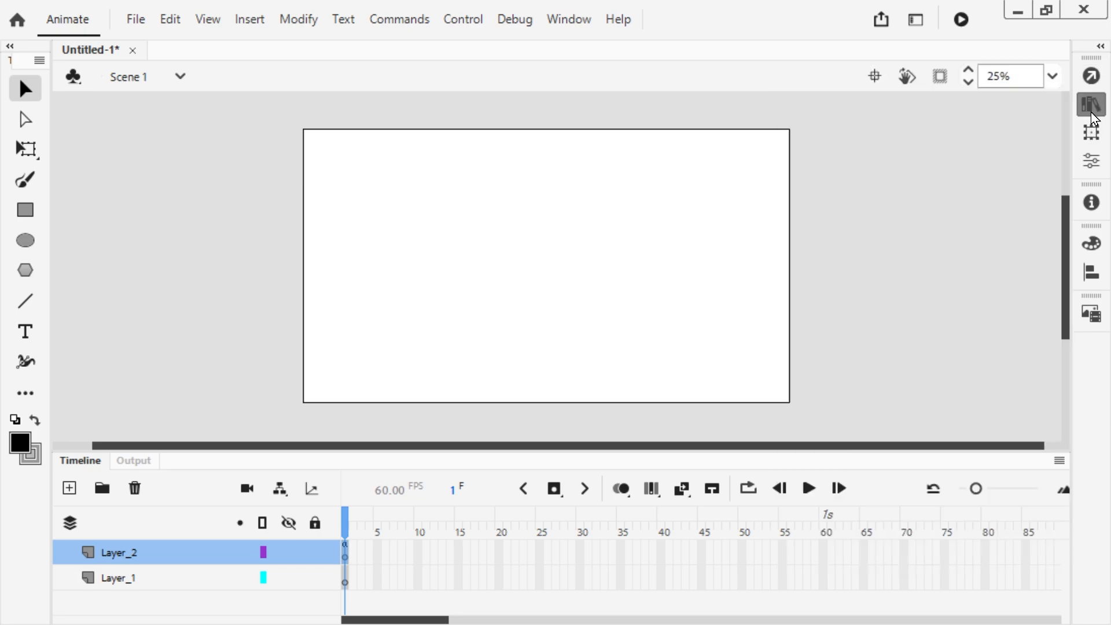
{"action": "left_click", "coordinate": [1096, 158]}
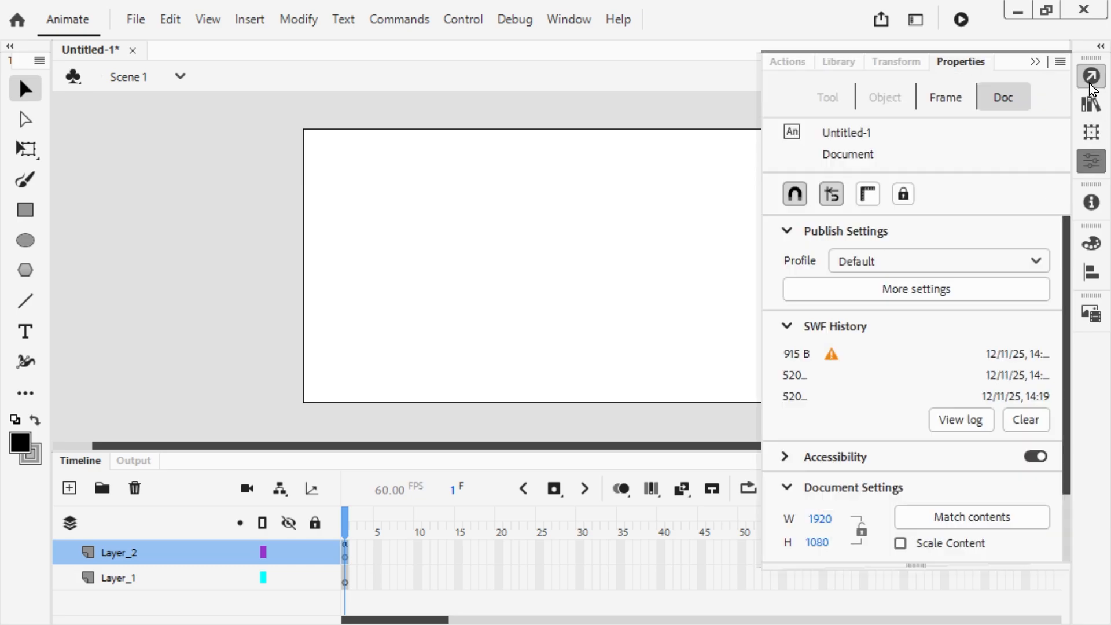
{"action": "left_click", "coordinate": [1091, 110]}
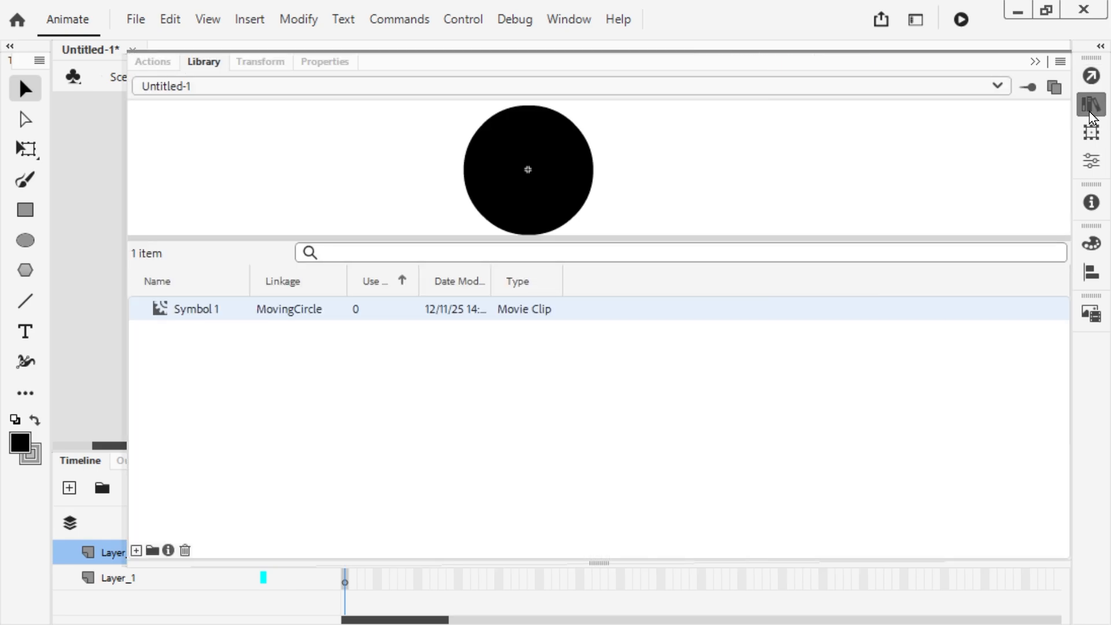
{"action": "right_click", "coordinate": [286, 310]}
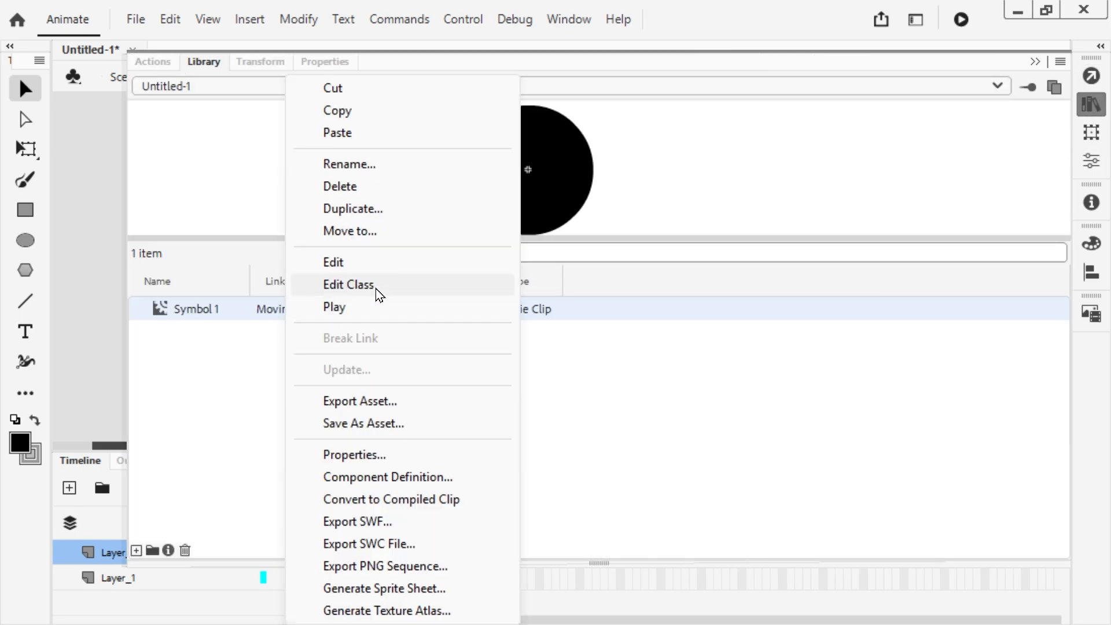
{"action": "left_click", "coordinate": [350, 454]}
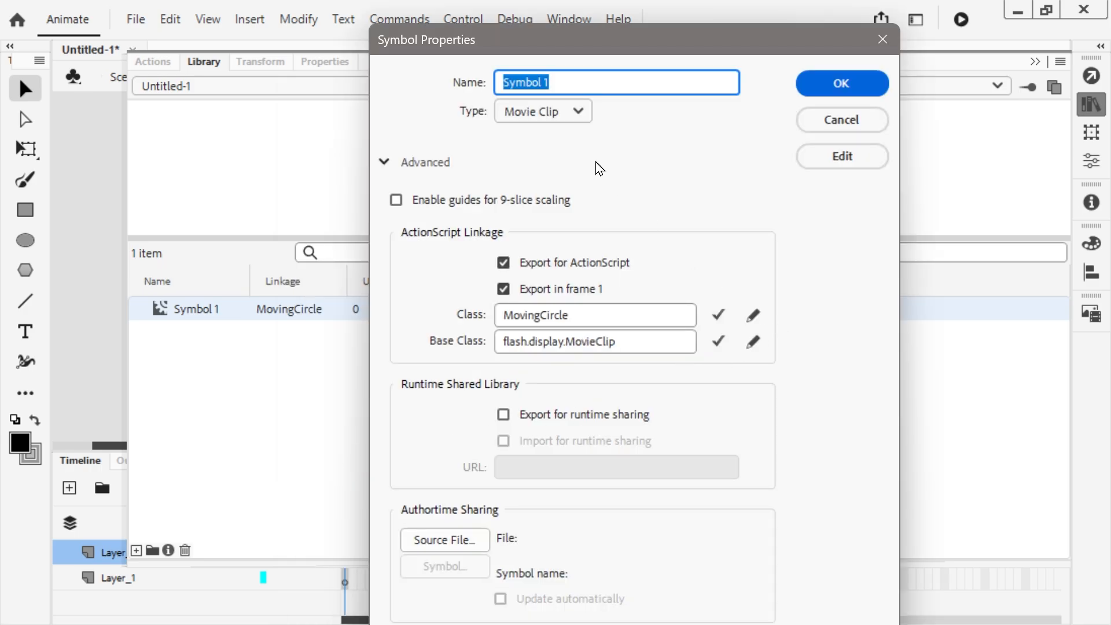